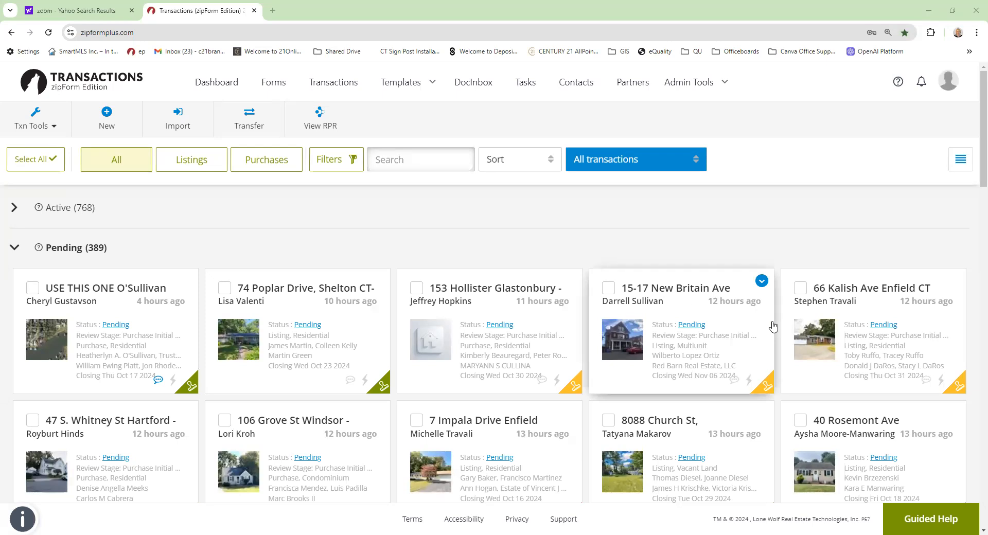
- Create a new Purchase or Offer transaction from the Create New dialog
click(106, 112)
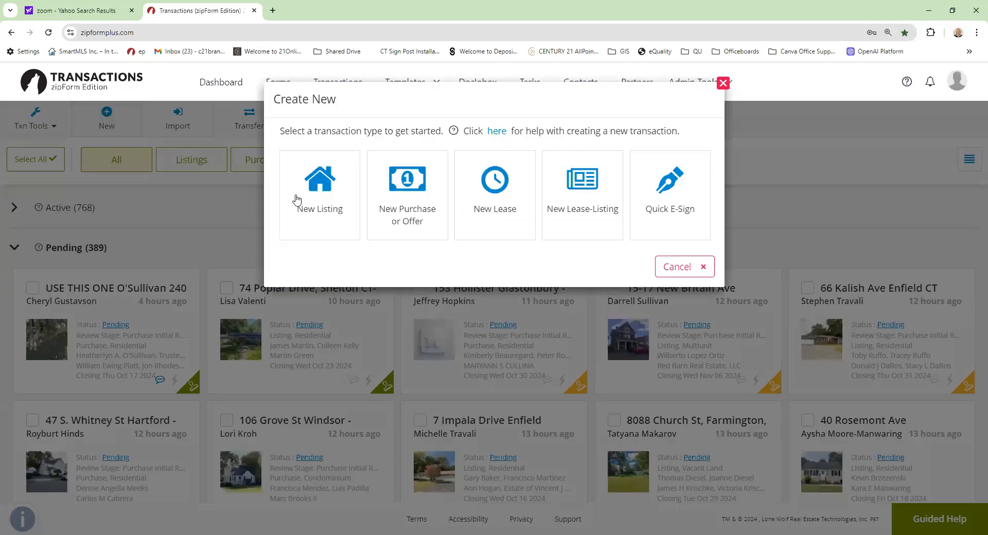
click(403, 193)
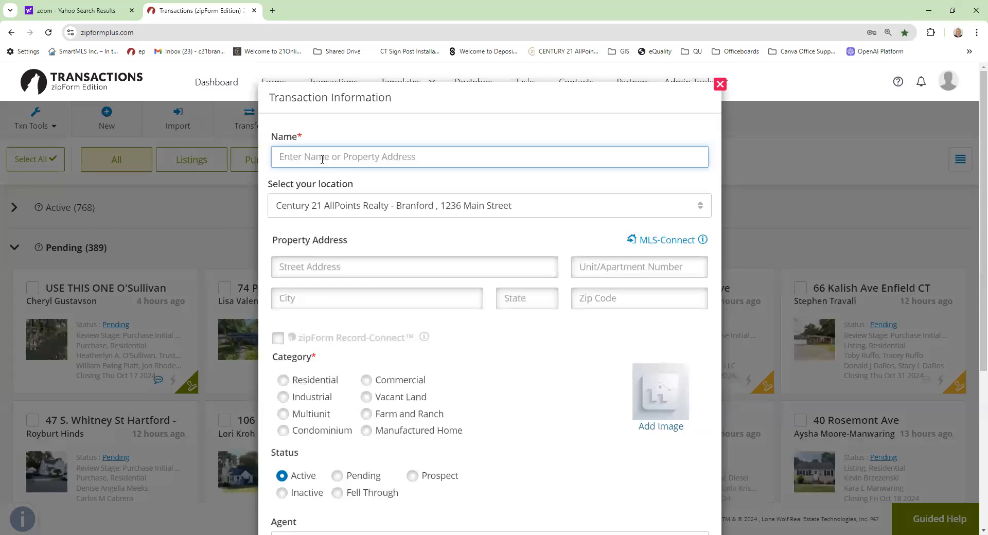
- Name the transaction after both buyers, set the category to Residential, and save it
text(Bob an)
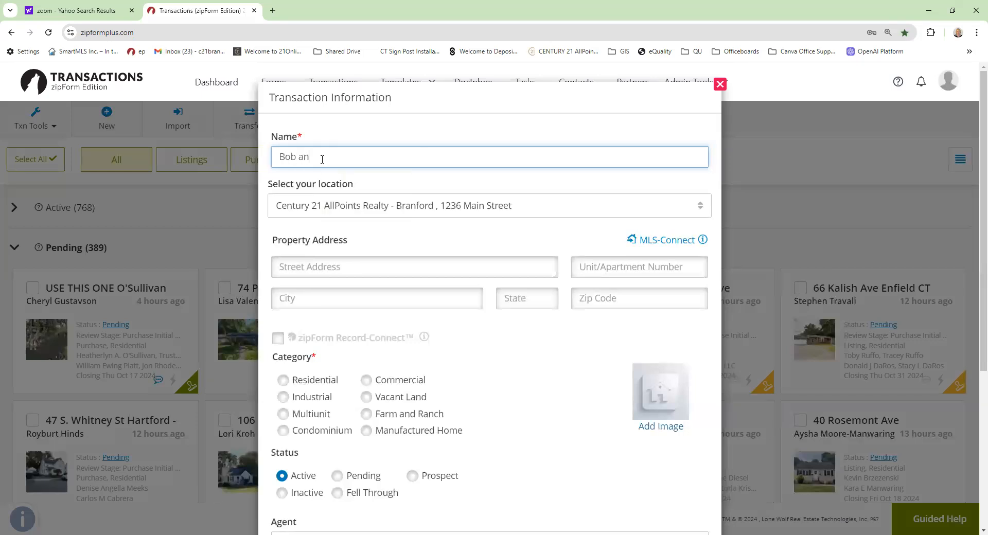
text(d Betty Buyer)
click(283, 381)
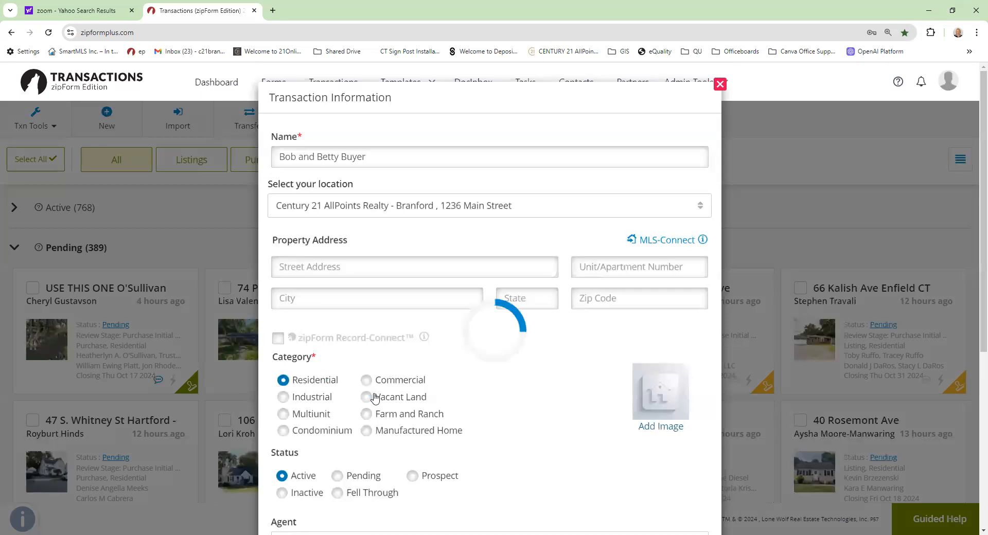
scroll(373, 401, down, 3)
scroll(373, 400, down, 2)
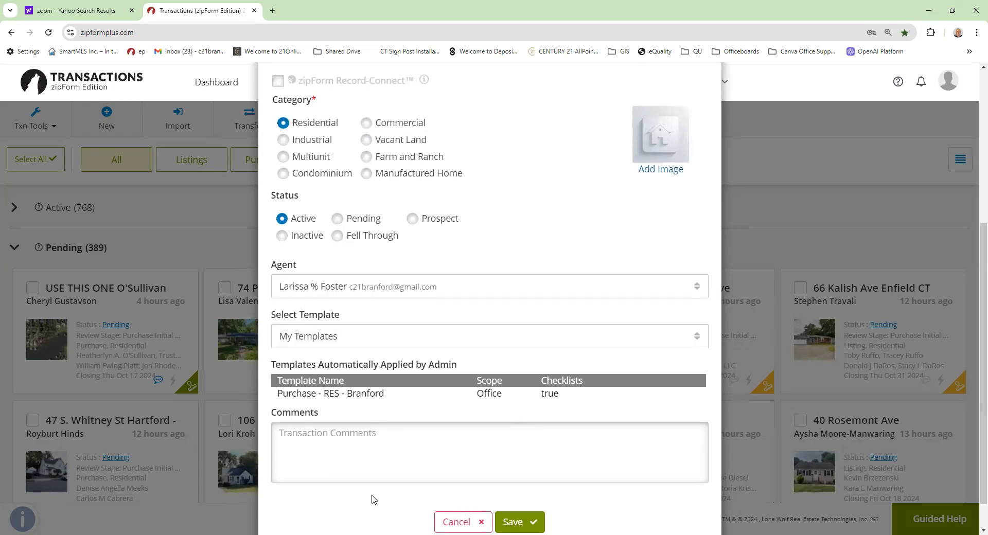
click(527, 523)
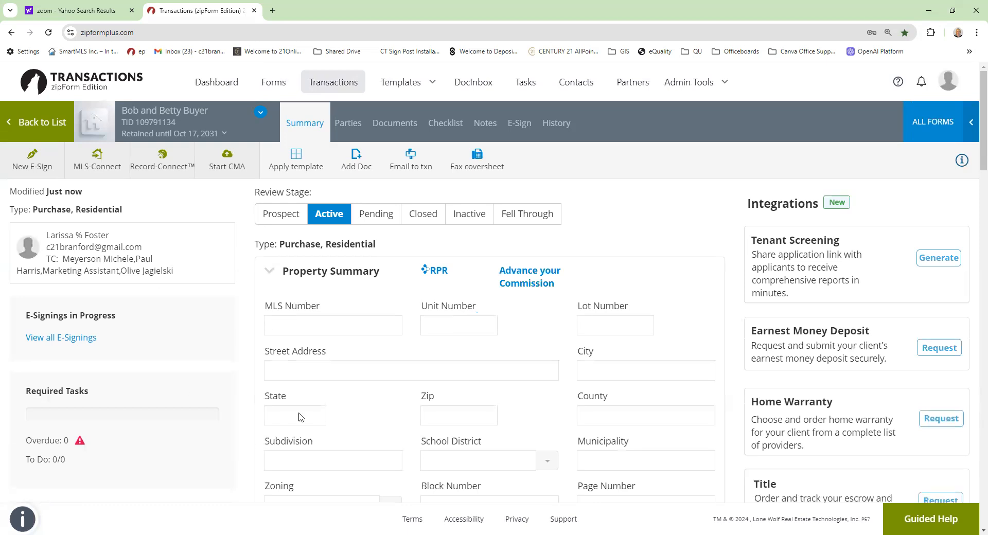
- Scroll through the new transaction's Summary page and return to the top
scroll(353, 399, down, 4)
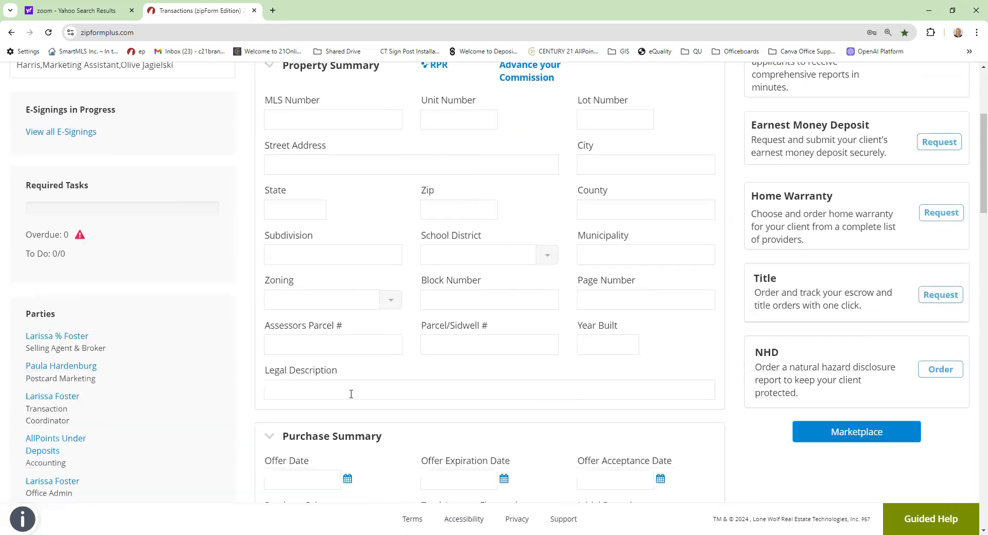
scroll(349, 398, down, 5)
scroll(339, 391, up, 3)
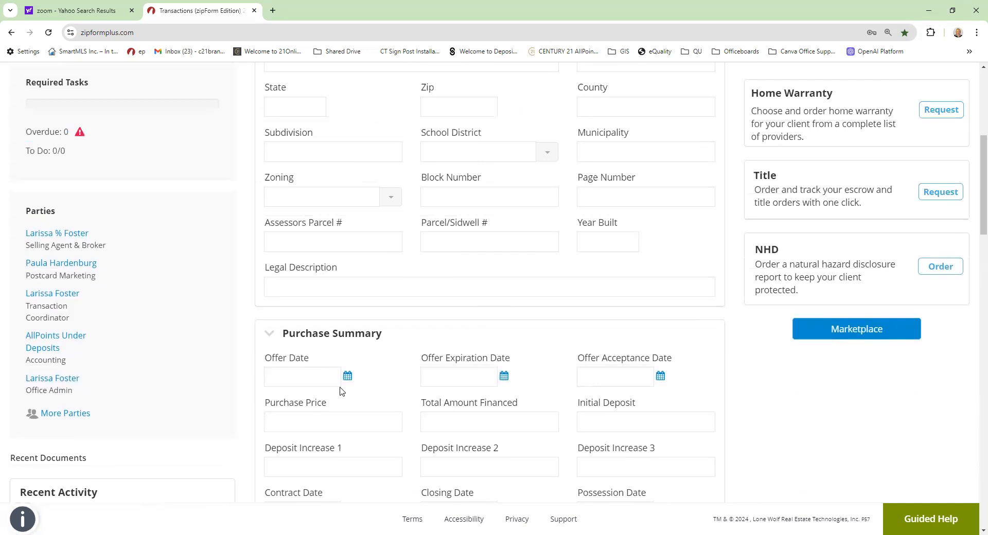
scroll(342, 390, up, 6)
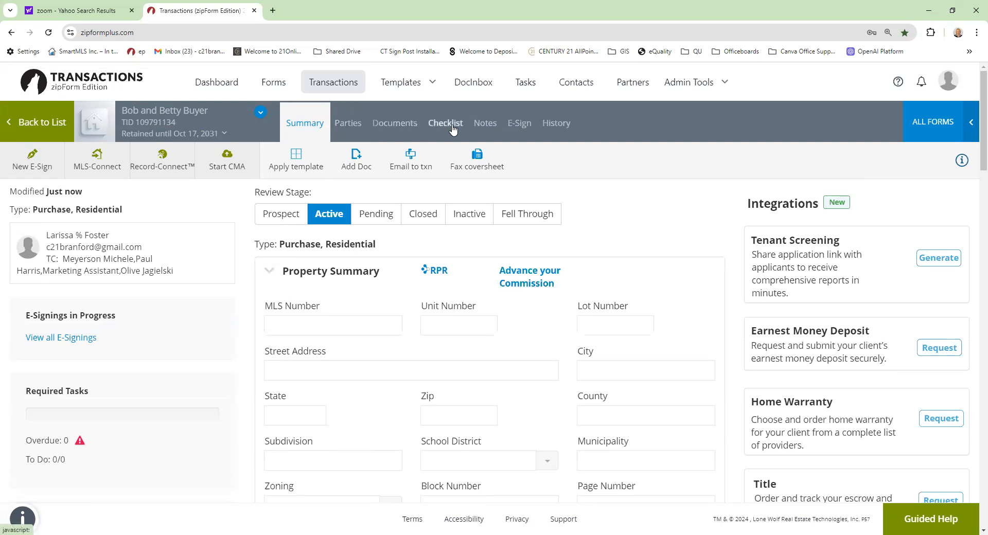
- Open Buyer One from the Parties tab and enter the first buyer's first and last name
click(348, 126)
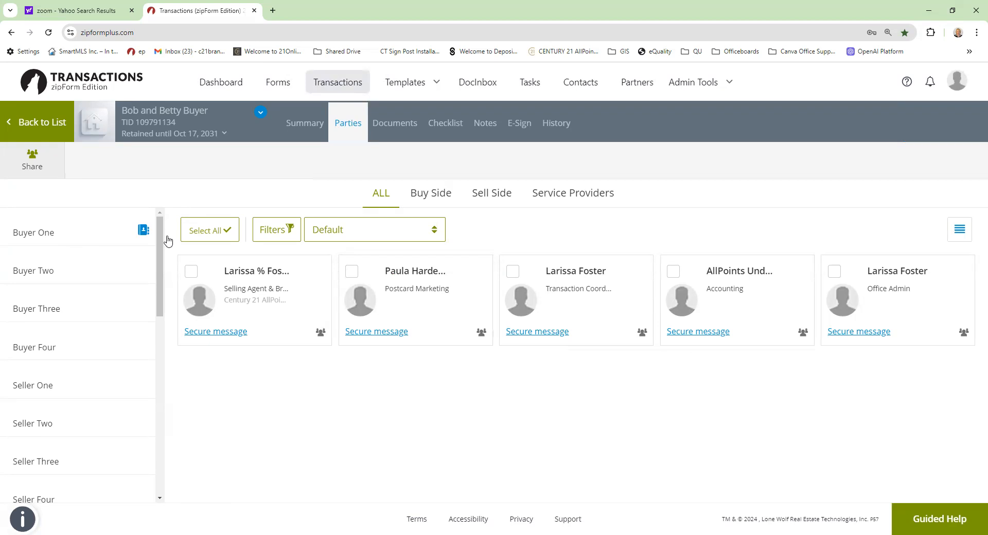
click(30, 235)
click(361, 267)
text(Bob)
key(Tab)
key(Tab)
text(Bu)
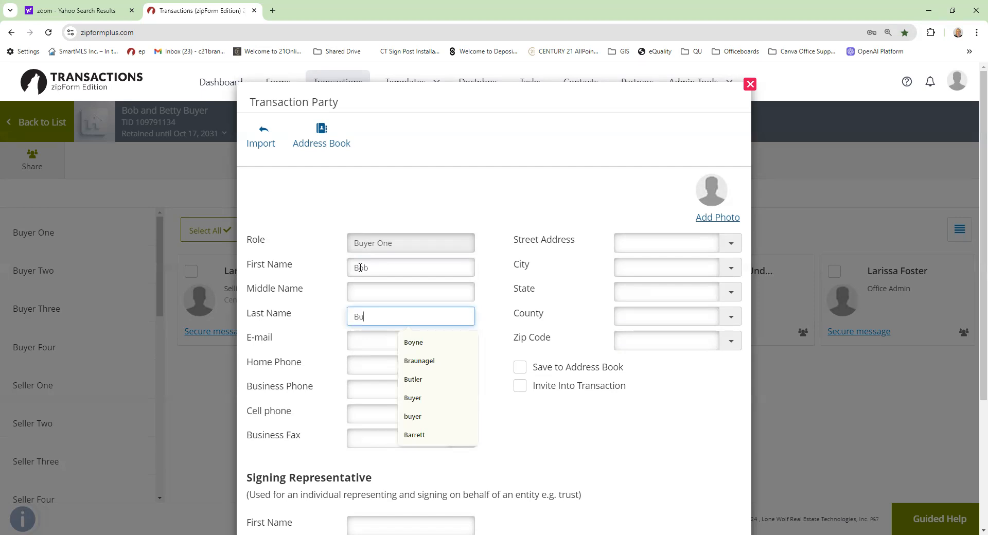
text(yer)
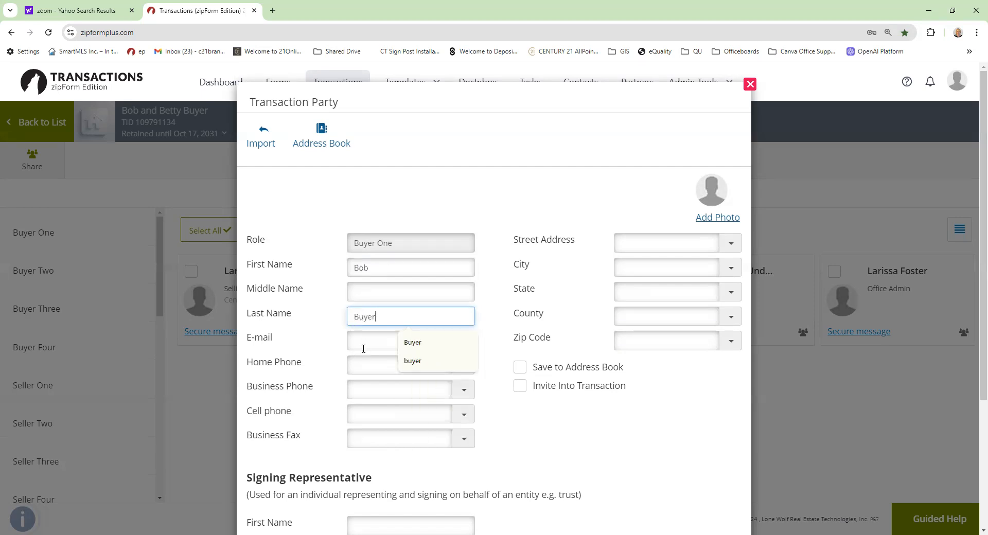
- Autofill Buyer One's e-mail, home phone and location from the saved contact suggestion
click(363, 349)
text(l)
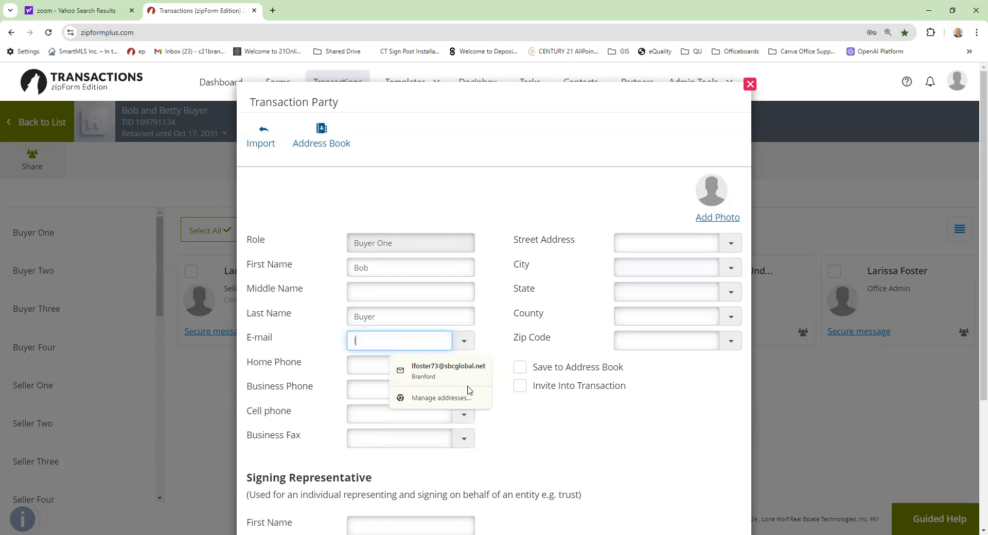
click(455, 369)
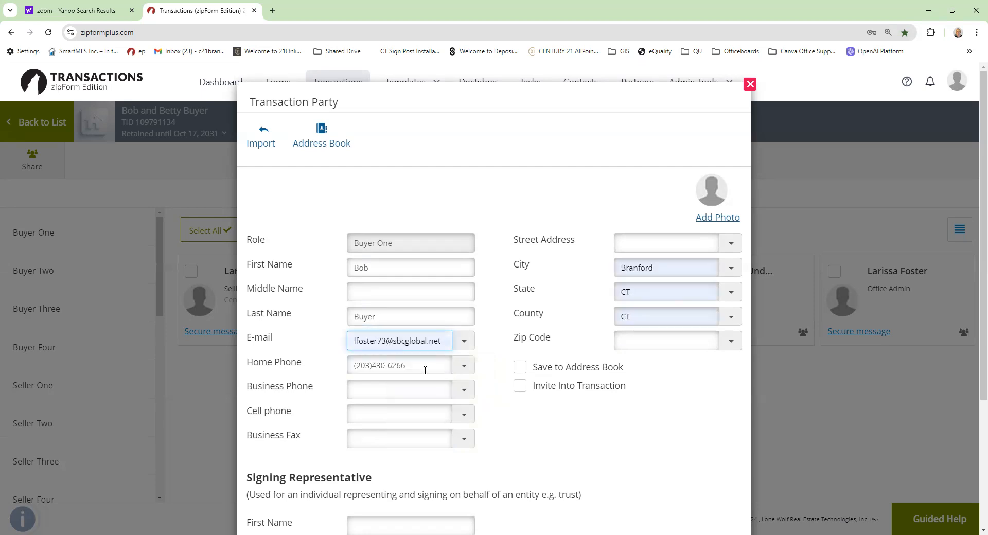
click(350, 372)
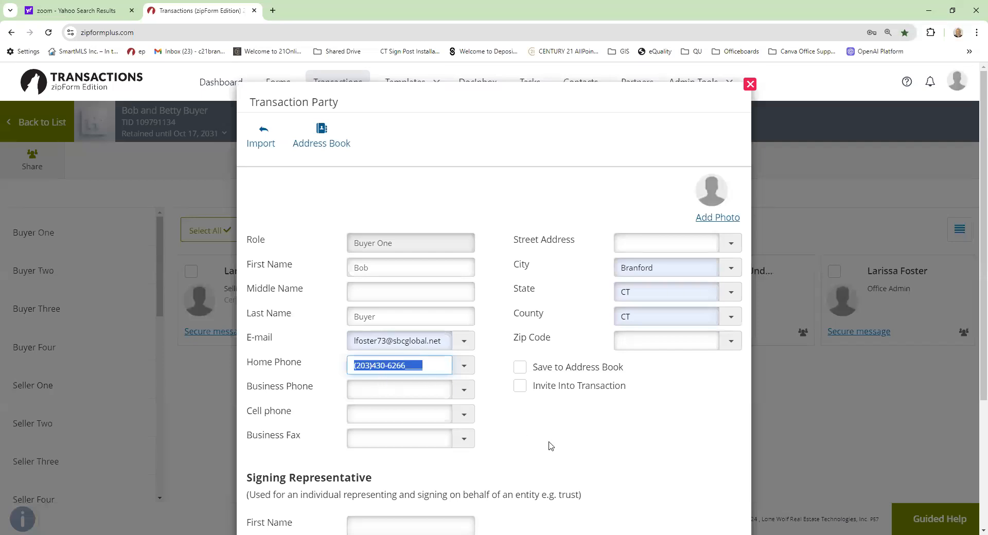
click(532, 441)
scroll(512, 434, down, 4)
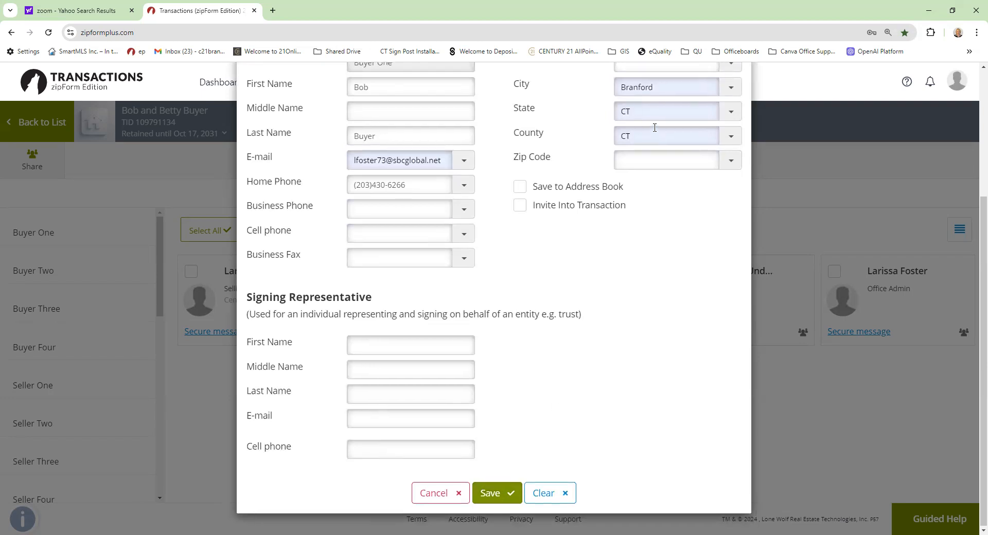
scroll(655, 127, up, 1)
- Enter Buyer One's street address from the suggestion and save the party
click(643, 109)
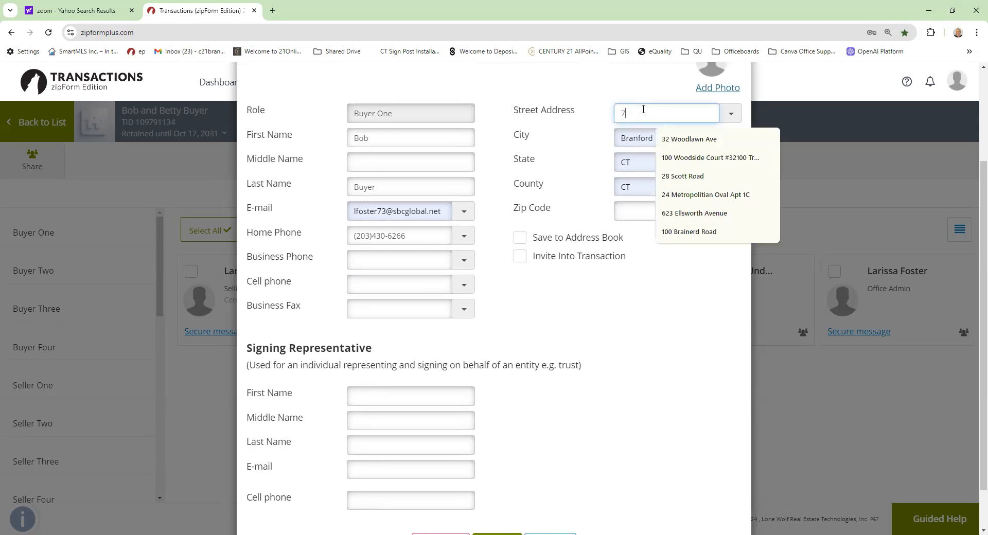
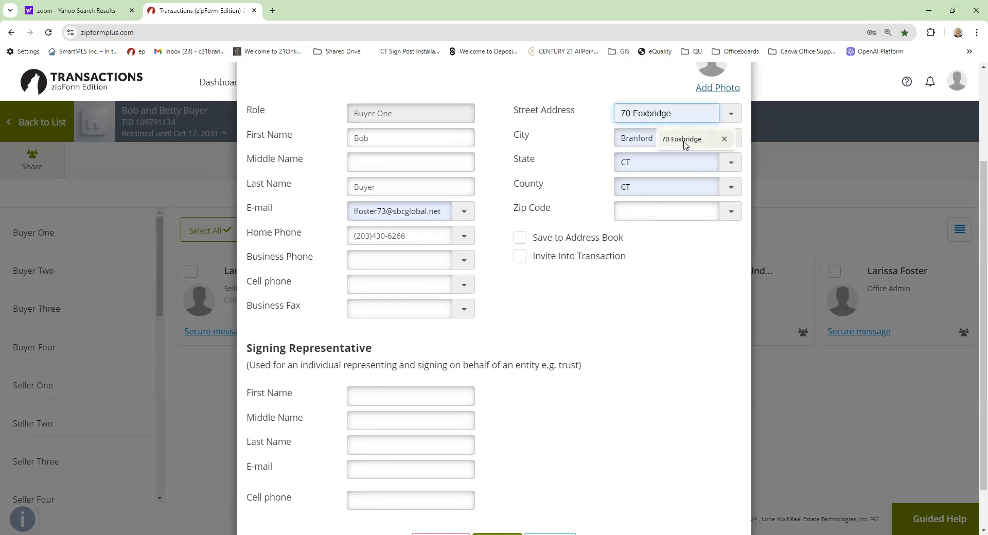
click(686, 139)
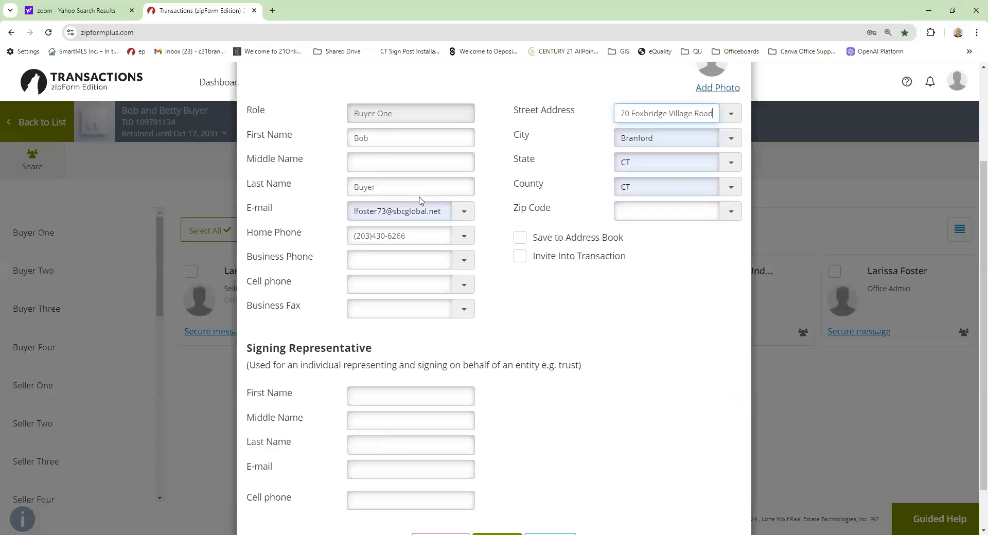
scroll(419, 201, down, 1)
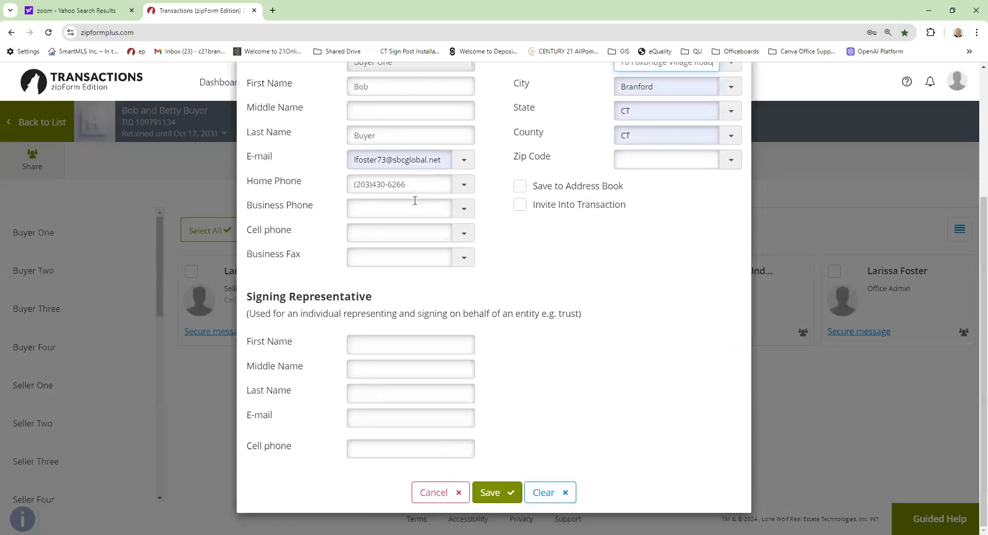
click(496, 495)
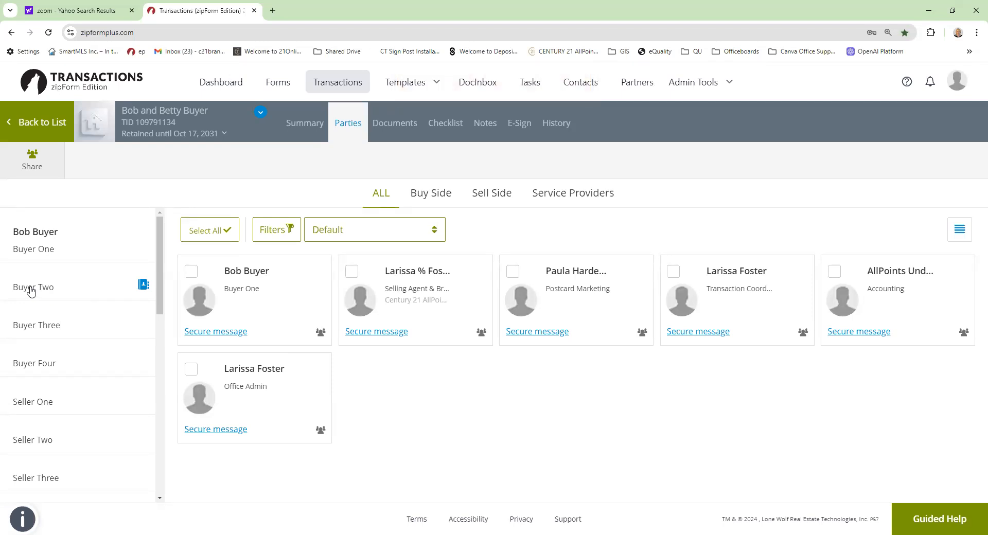
- Add Buyer Two with the second buyer's name and autofilled e-mail, phone and location, then save
click(31, 291)
click(349, 264)
text(B)
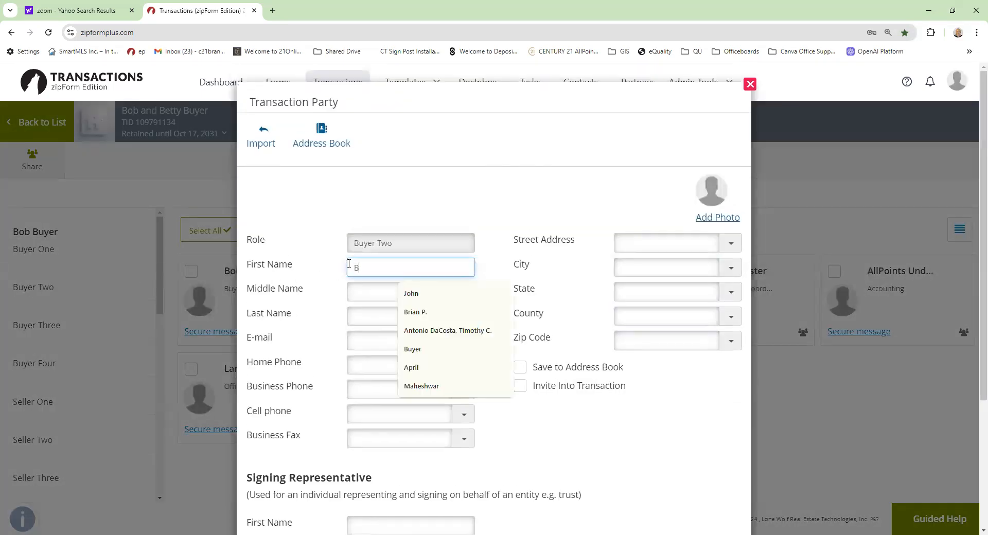
text(etty)
key(Tab)
key(Tab)
text(Buyer)
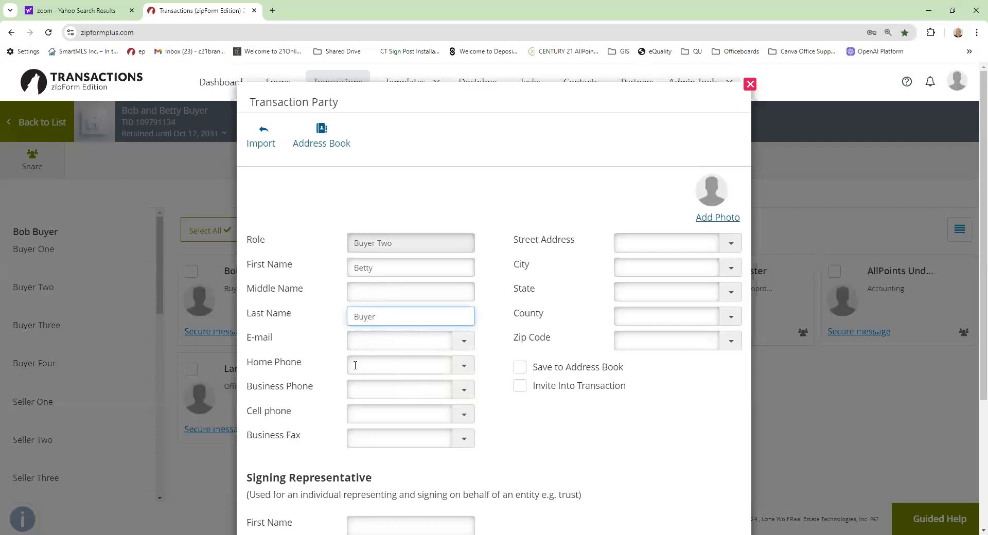
click(361, 344)
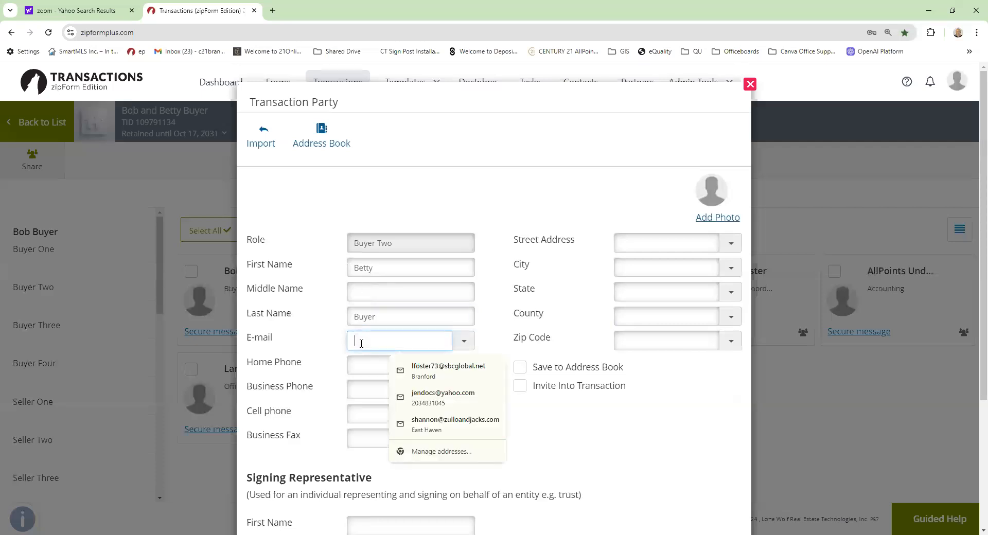
click(457, 374)
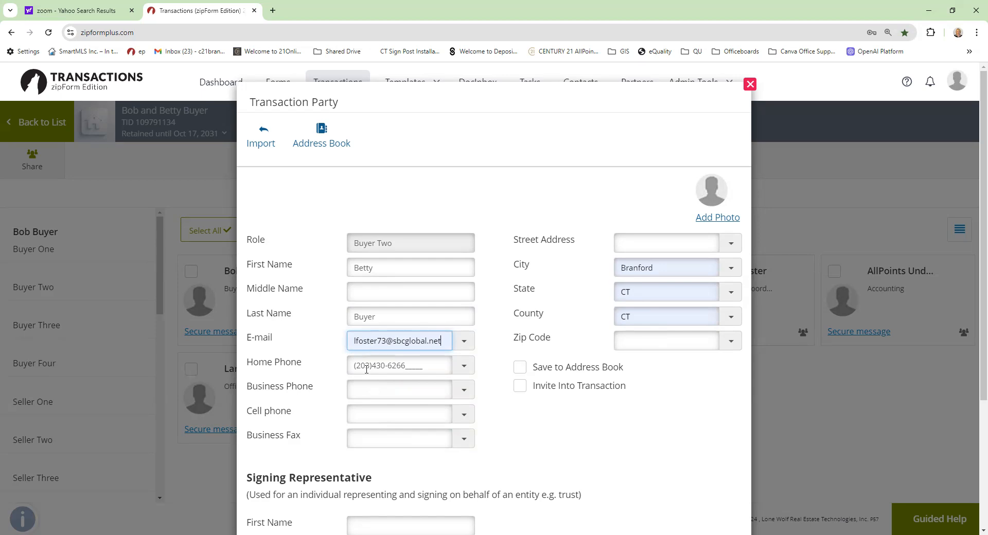
scroll(367, 369, down, 3)
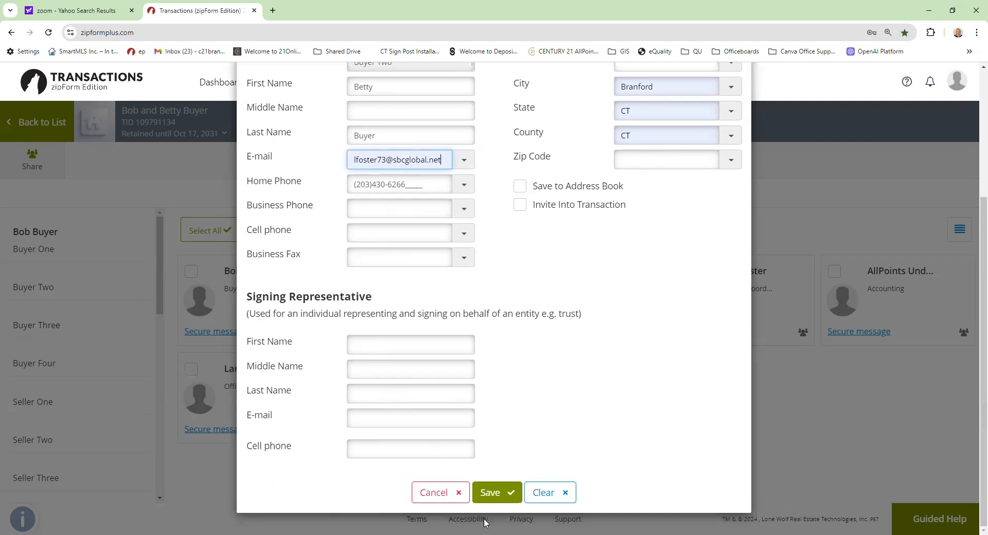
click(495, 493)
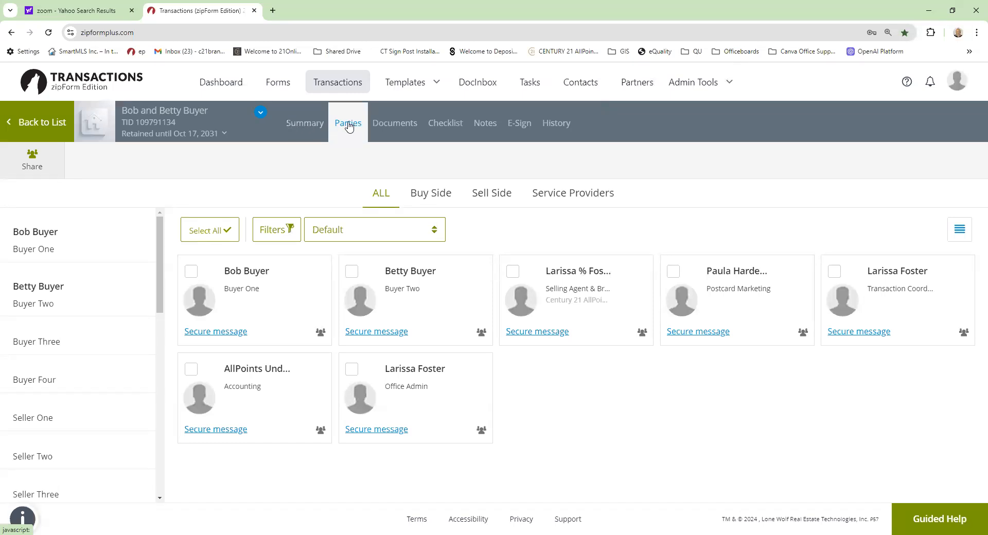
- Review the C21 Document Checklist for Buyers on the Documents page, then open Working Docs
click(396, 125)
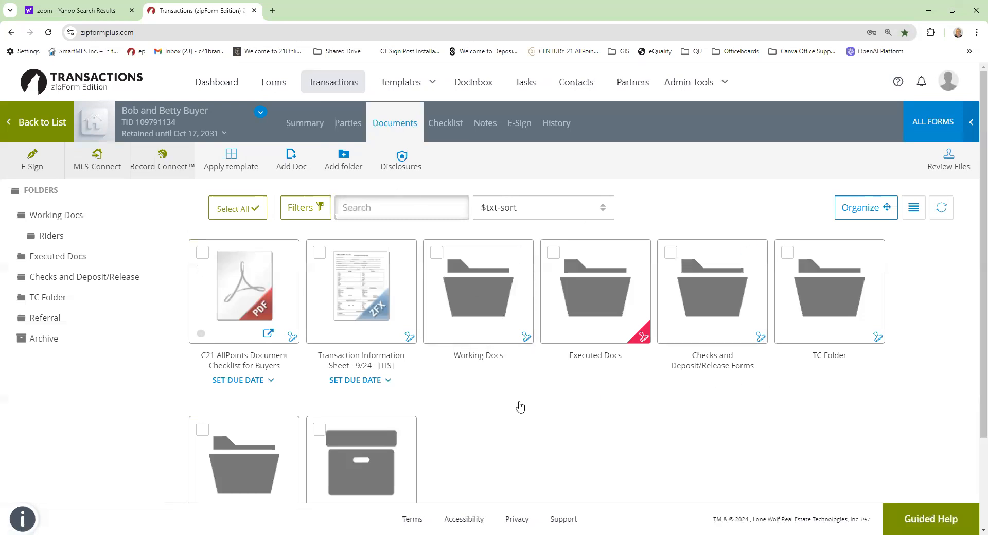
scroll(519, 407, down, 1)
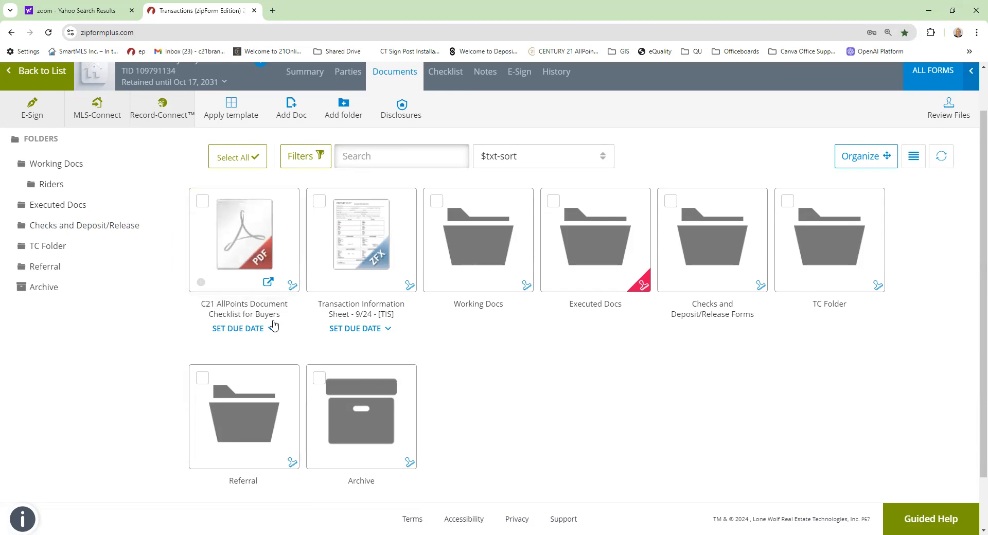
click(249, 261)
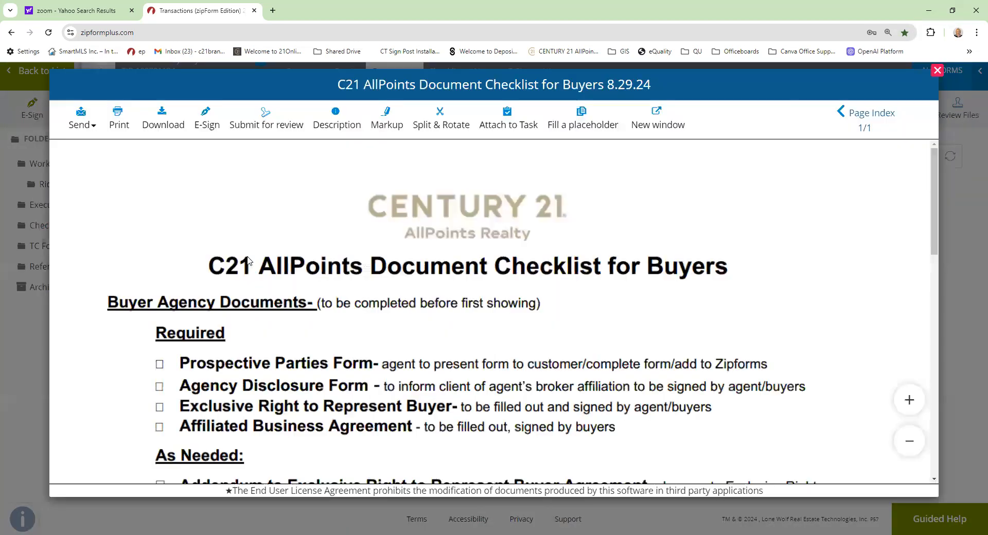
scroll(248, 260, down, 2)
scroll(249, 260, down, 8)
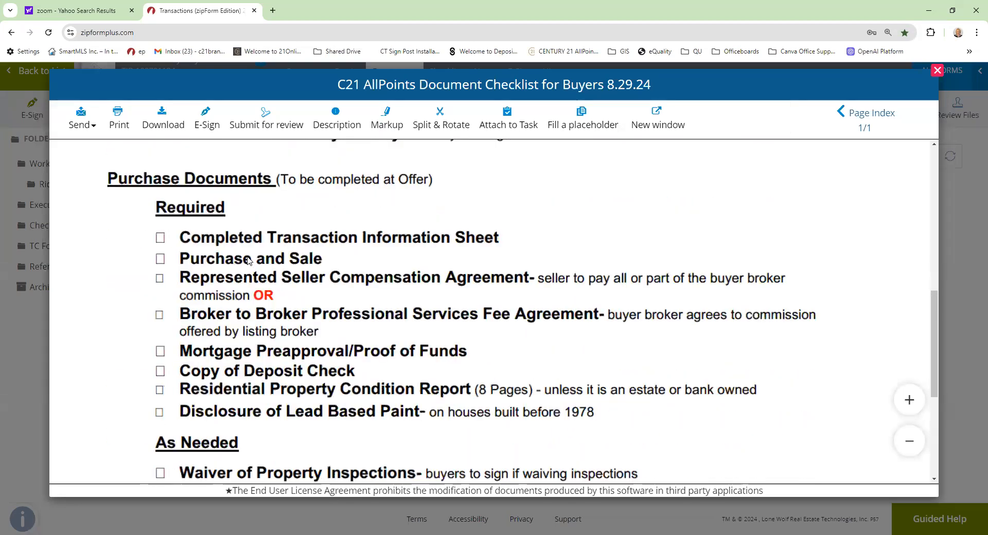
scroll(248, 260, down, 5)
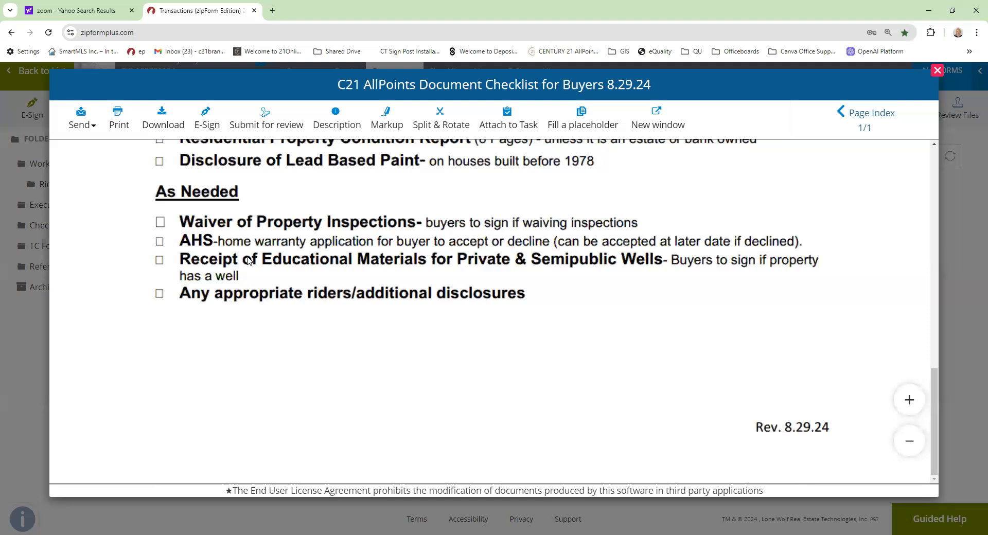
scroll(248, 260, up, 10)
scroll(238, 260, up, 5)
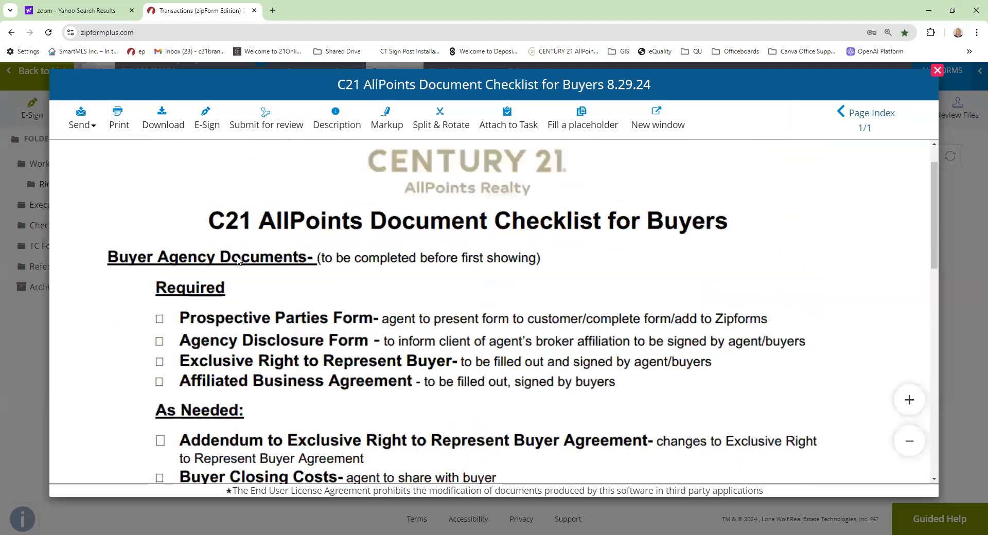
scroll(238, 260, up, 1)
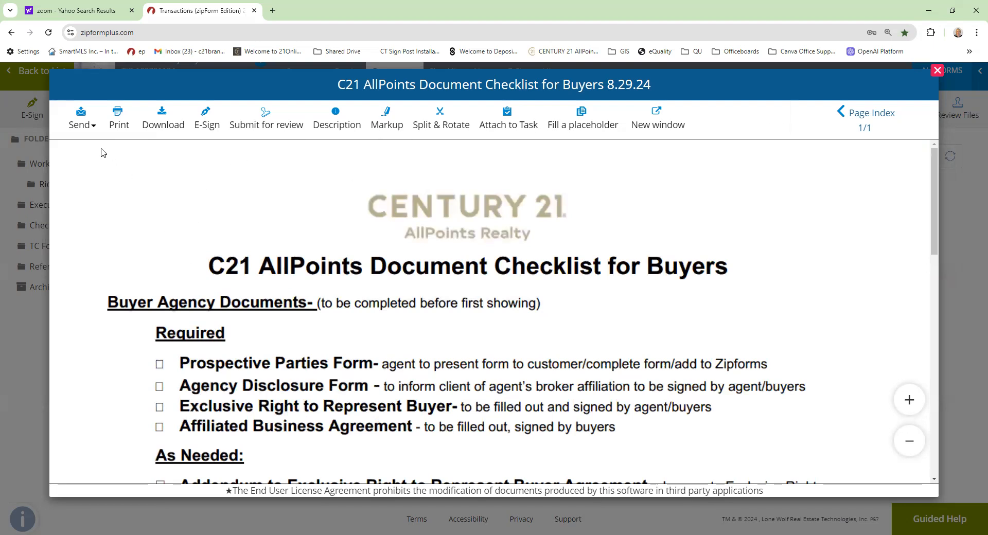
click(932, 73)
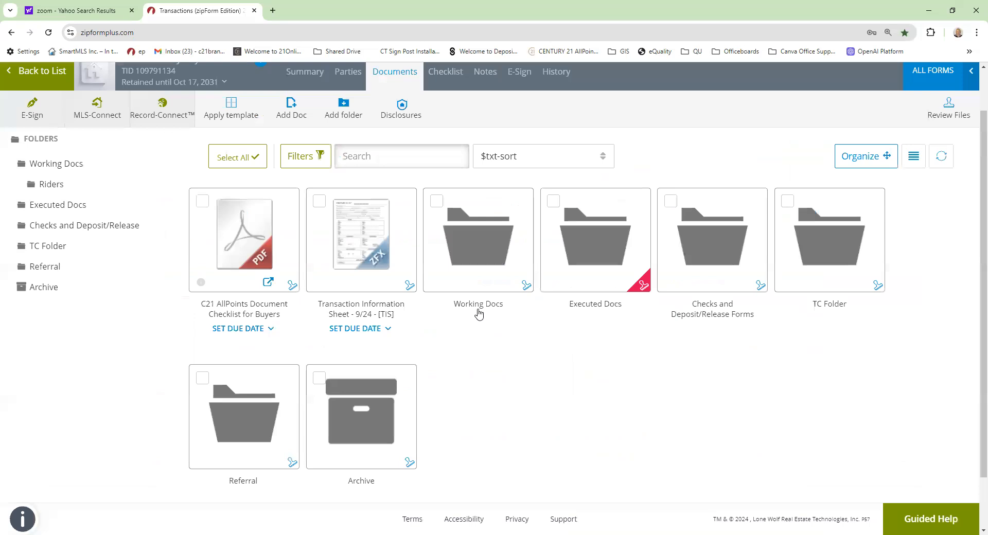
click(477, 260)
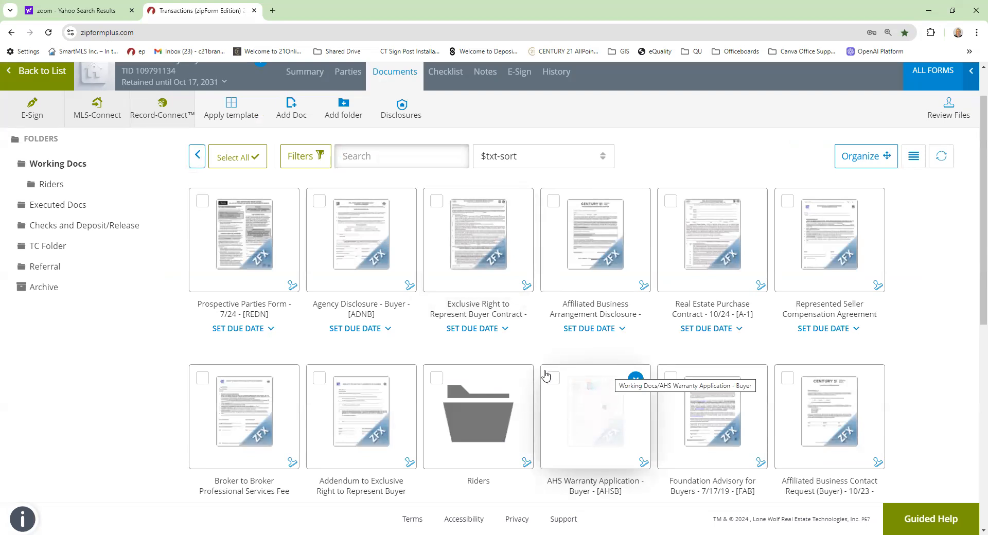
- Open Prospective Parties, Agency Disclosure, Exclusive Right to Represent and Affiliated Business forms in Forms Editor
click(201, 202)
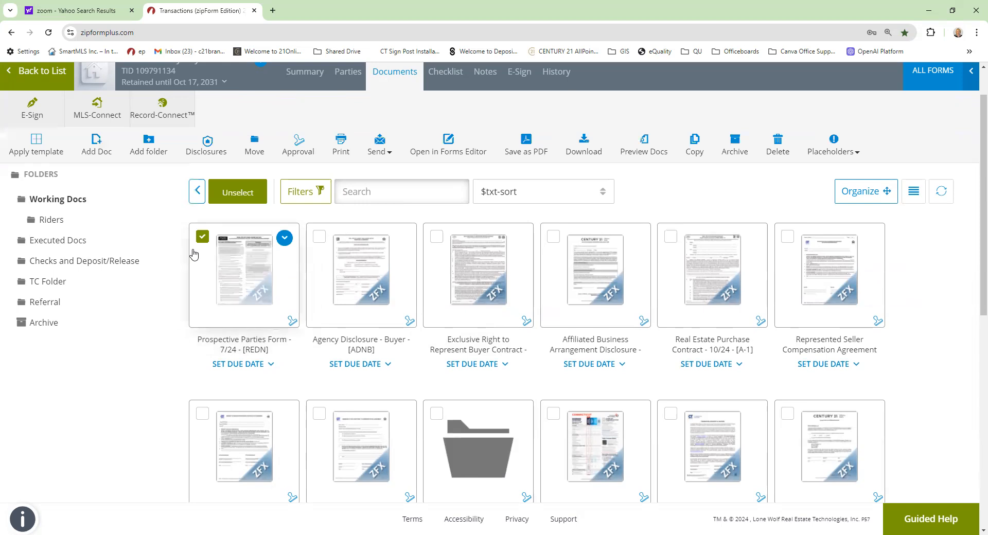
click(319, 237)
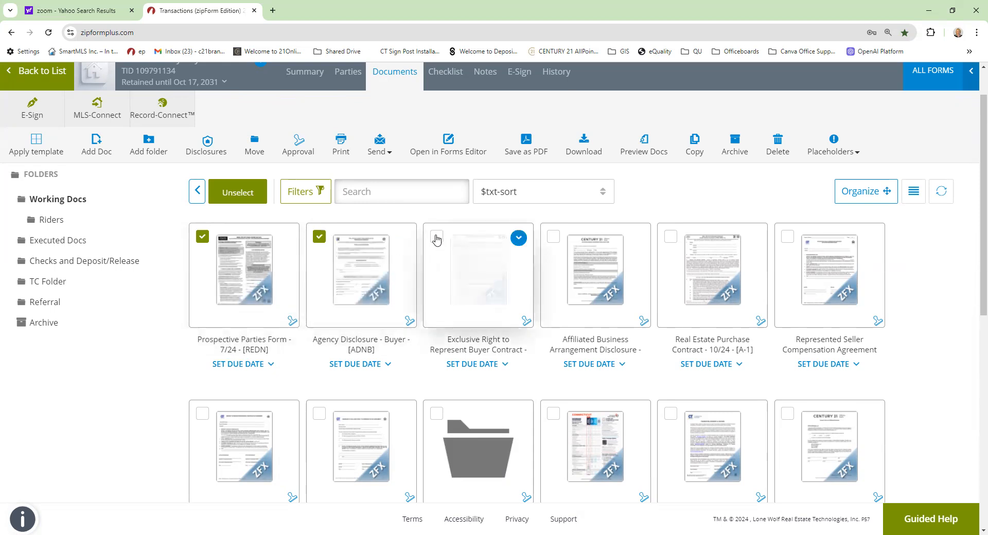
click(437, 238)
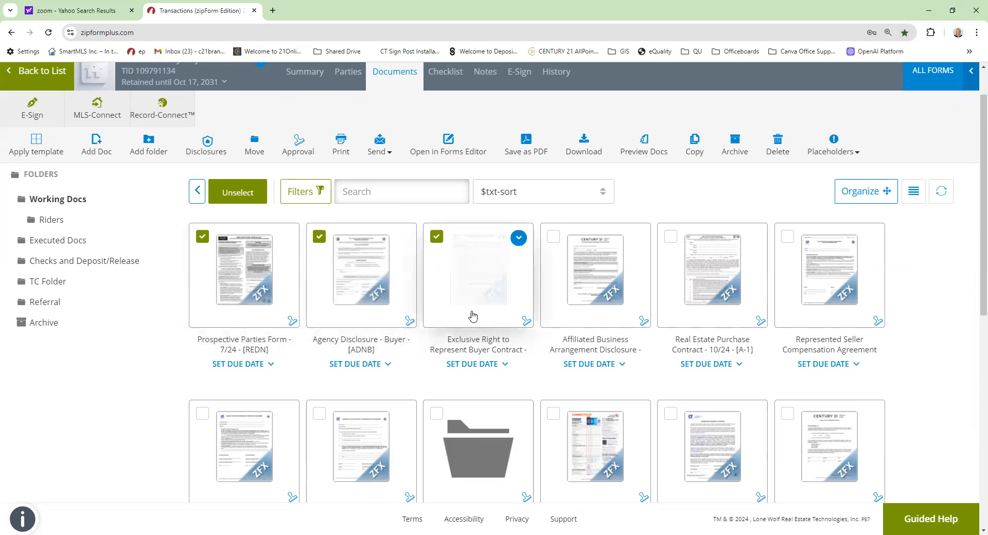
click(552, 237)
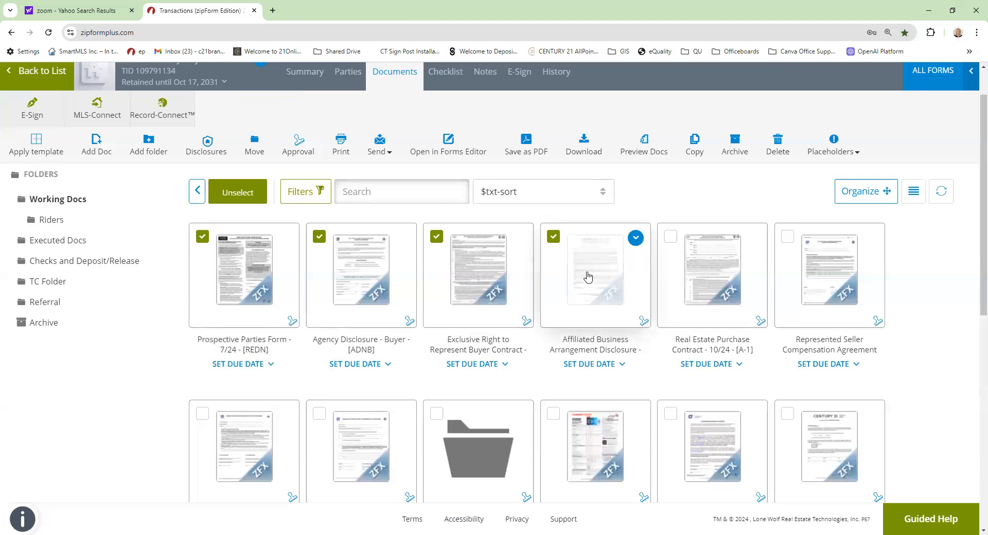
click(447, 151)
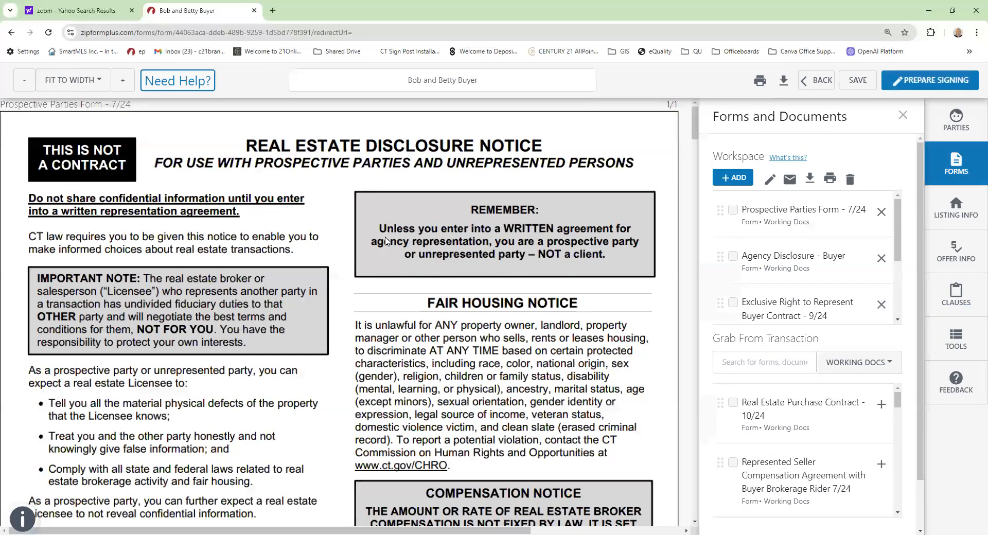
- Date the licensee box 10/17/2024 and enter both buyers' names in the To: field
scroll(387, 241, down, 4)
scroll(387, 241, down, 5)
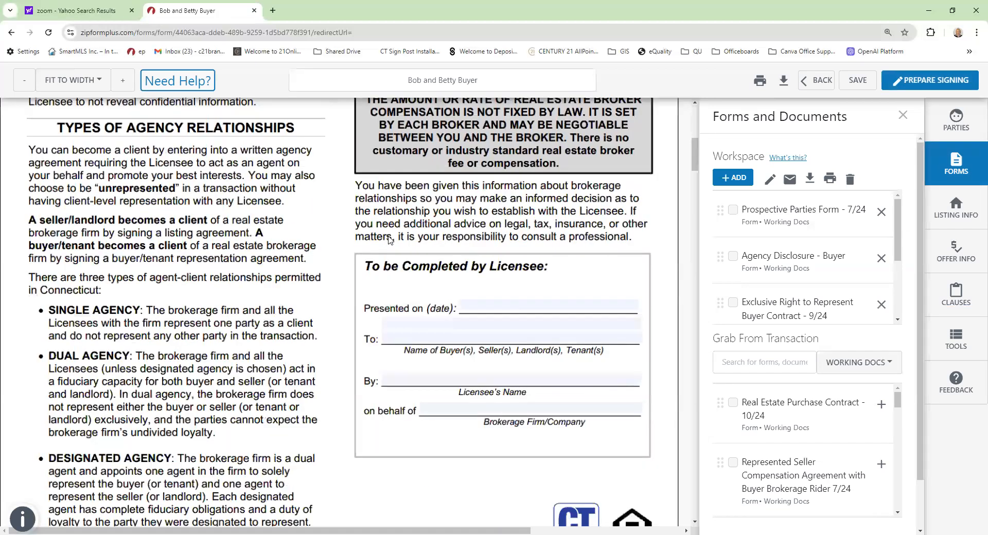
click(493, 251)
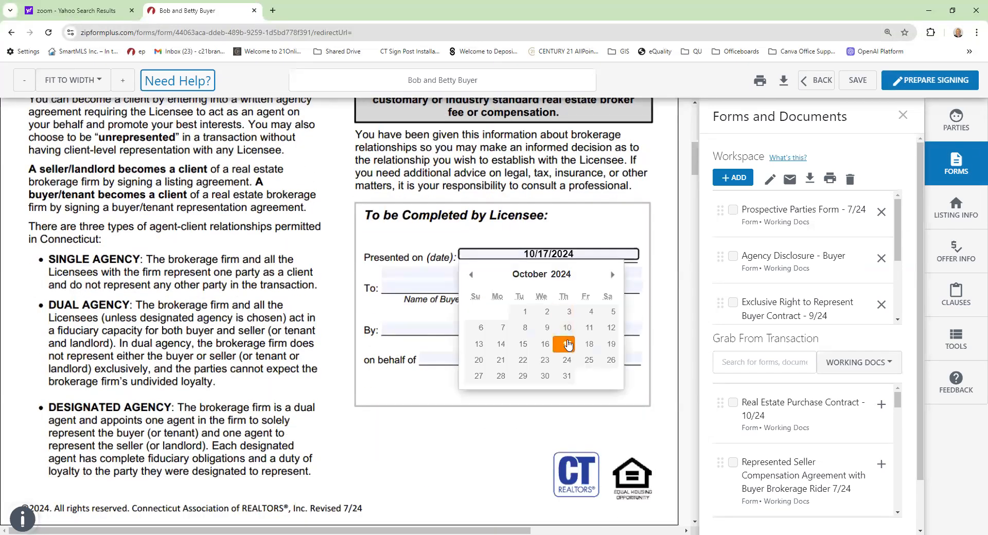
click(548, 327)
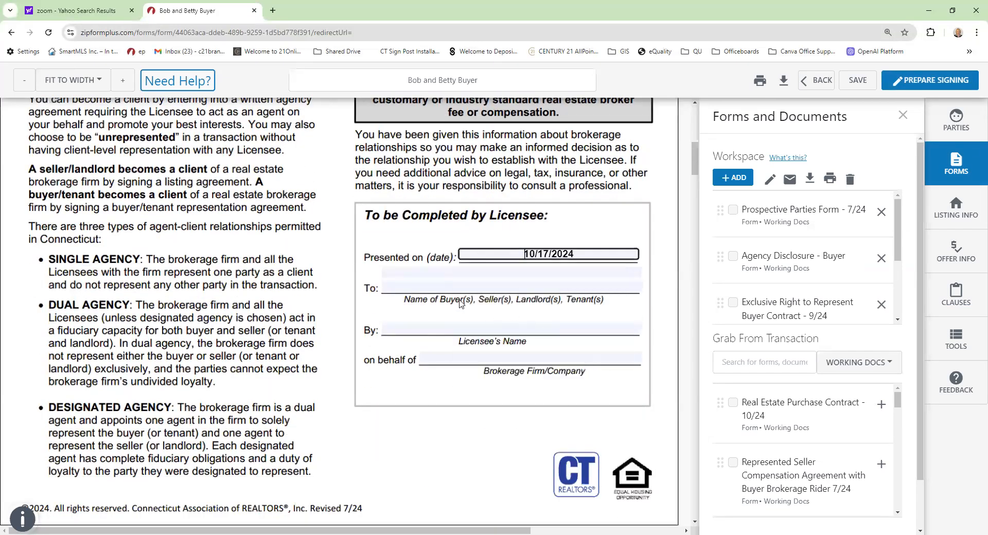
click(409, 284)
text(Bopu)
key(BackSpace)
key(BackSpace)
text(b Biu7yer)
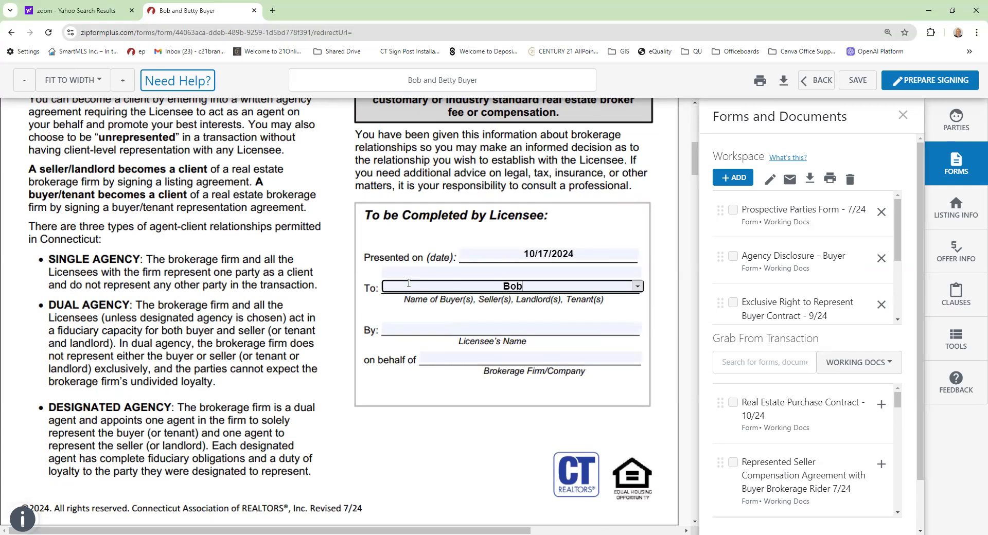
key(BackSpace)
key(BackSpace)
key(BackSpace)
key(BackSpace)
key(BackSpace)
key(BackSpace)
text(uyerl)
key(BackSpace)
text(, a)
key(BackSpace)
text(Betty)
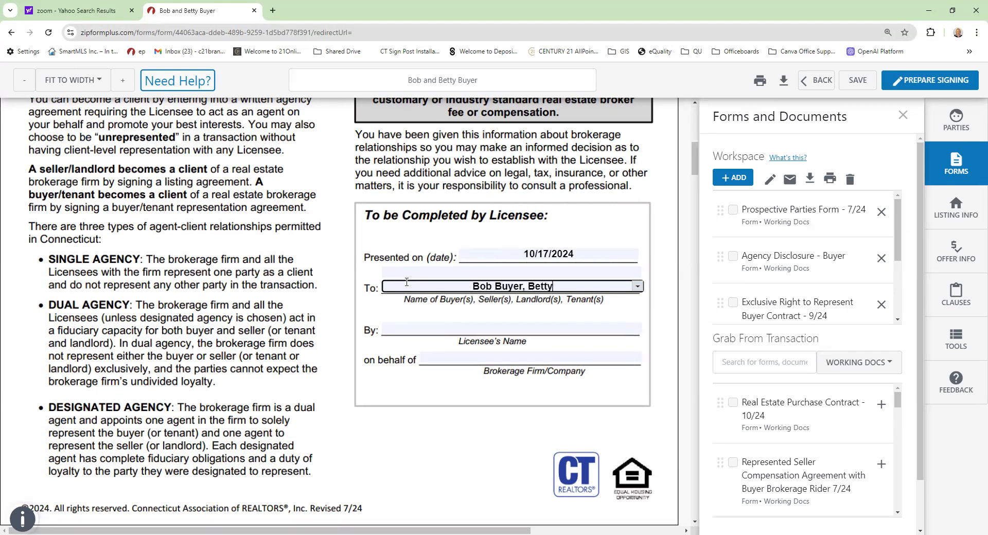
text( Buyer)
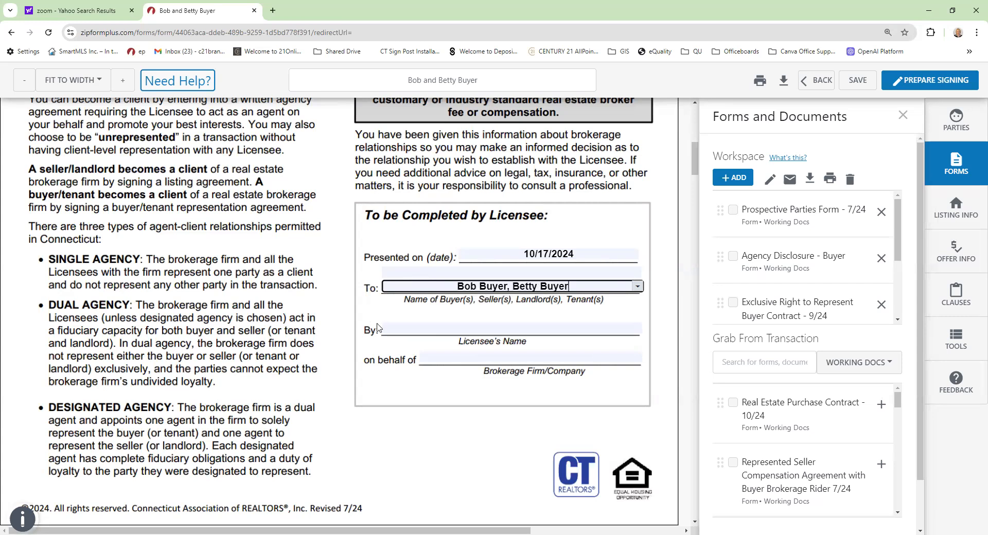
- Enter the licensee's name in By: and Century 21 AllPoints Realty as the brokerage
click(463, 331)
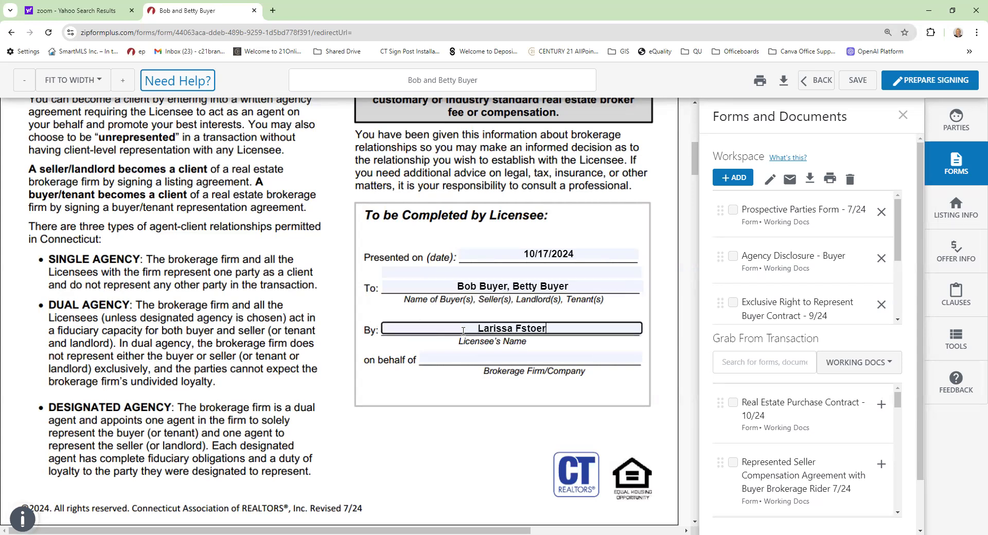
click(475, 359)
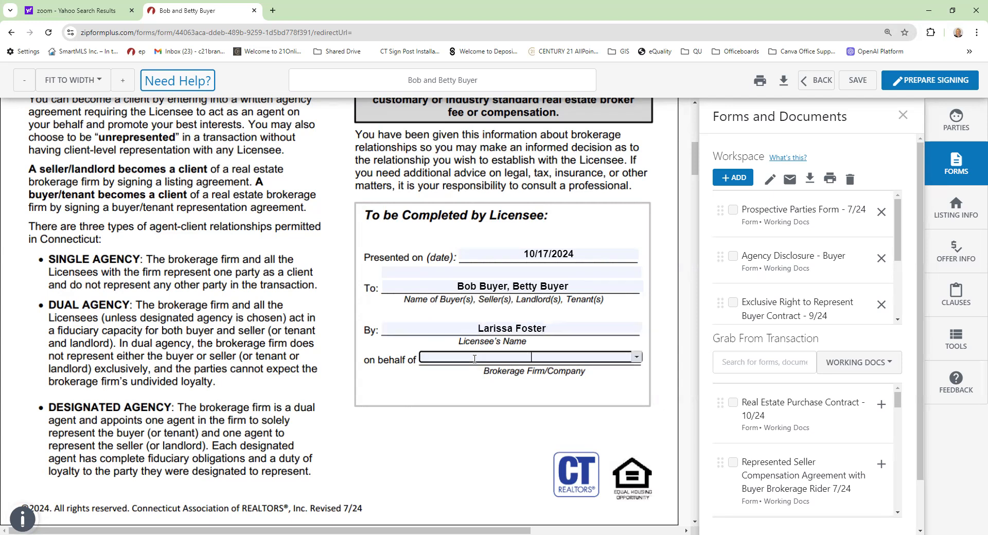
text(C)
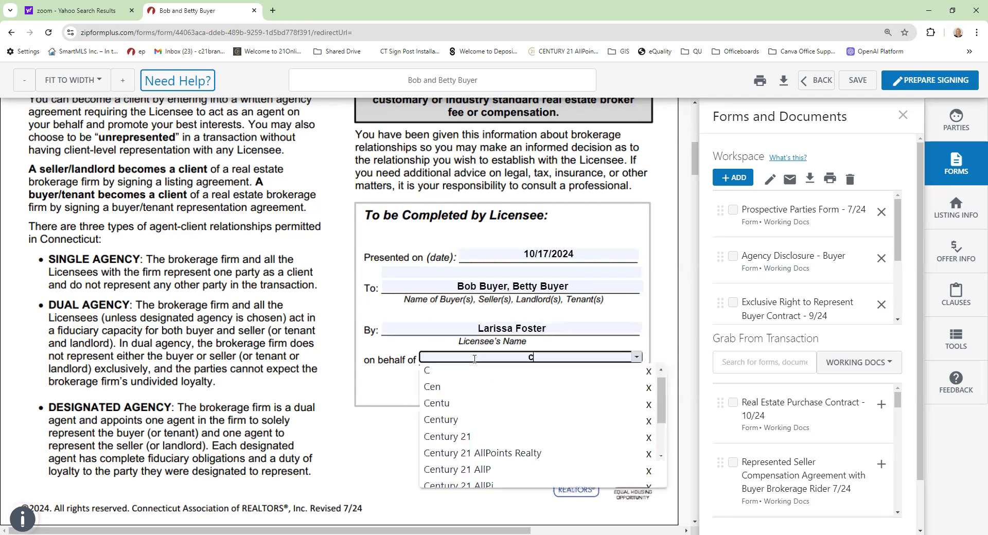
click(491, 453)
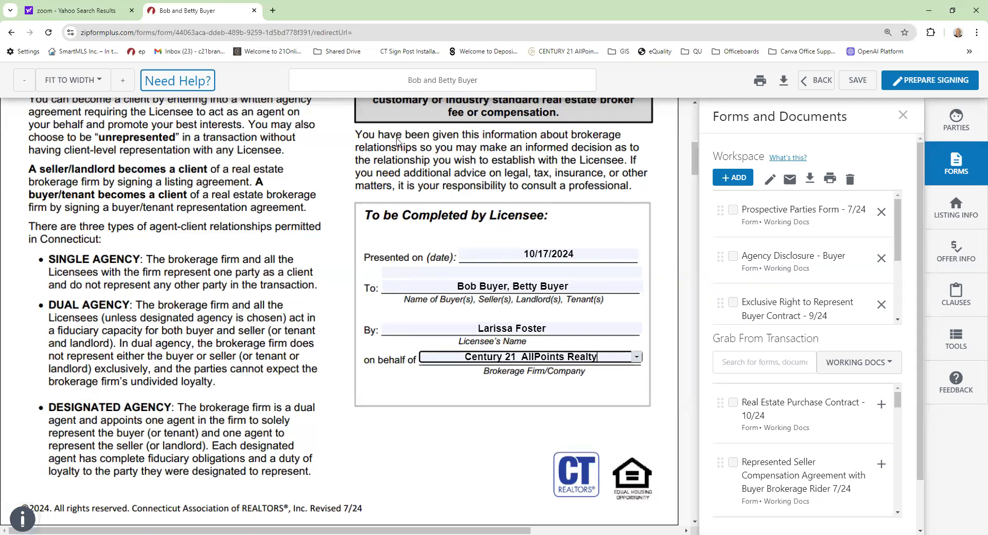
- Tick the Buyer/Lessee representation box and set the presented-on date to 10/17/2024
scroll(220, 253, up, 4)
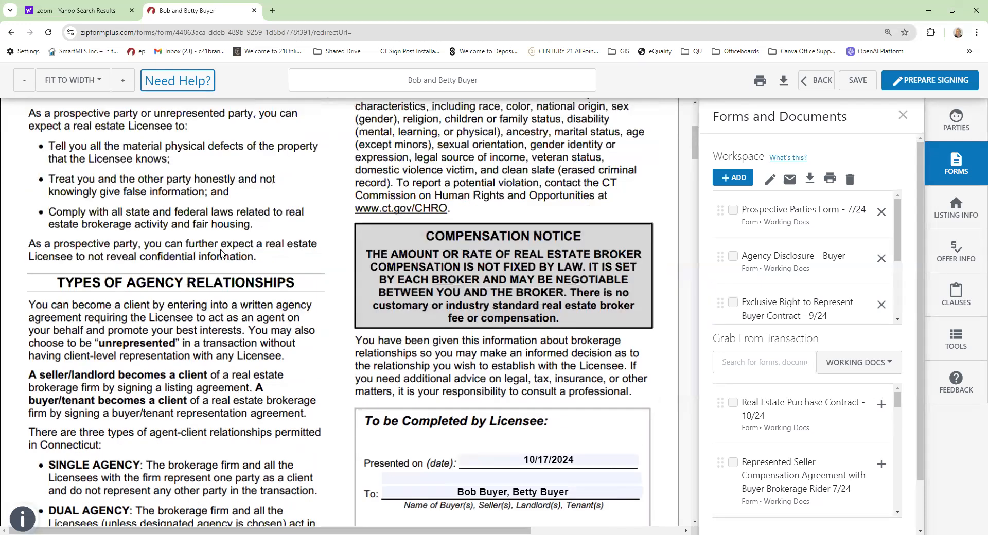
scroll(220, 254, down, 6)
scroll(220, 253, down, 5)
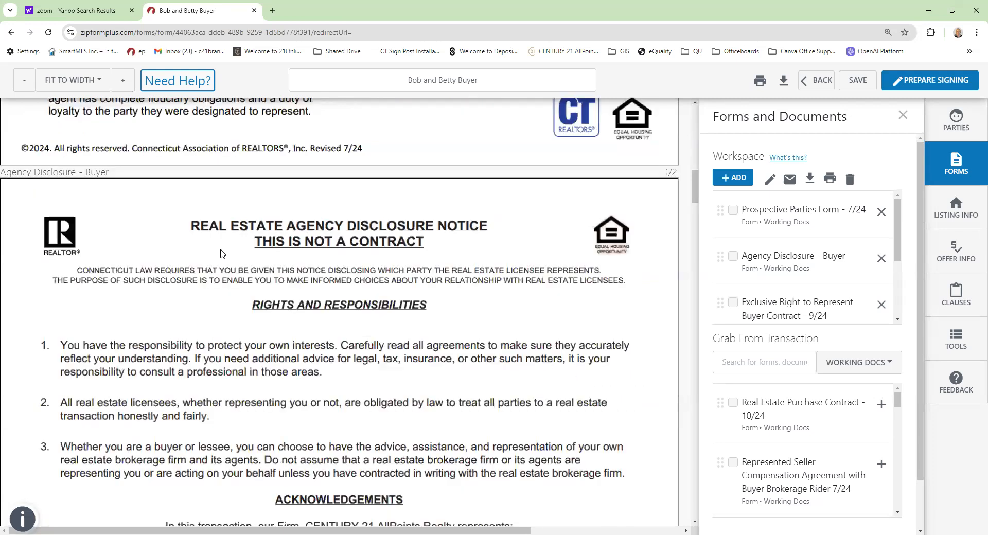
scroll(246, 240, down, 1)
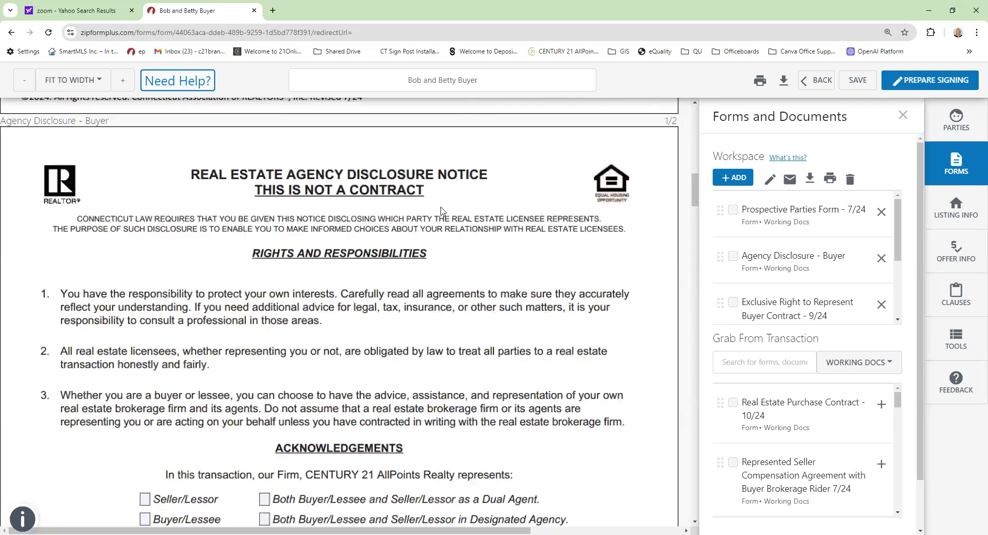
scroll(263, 269, down, 4)
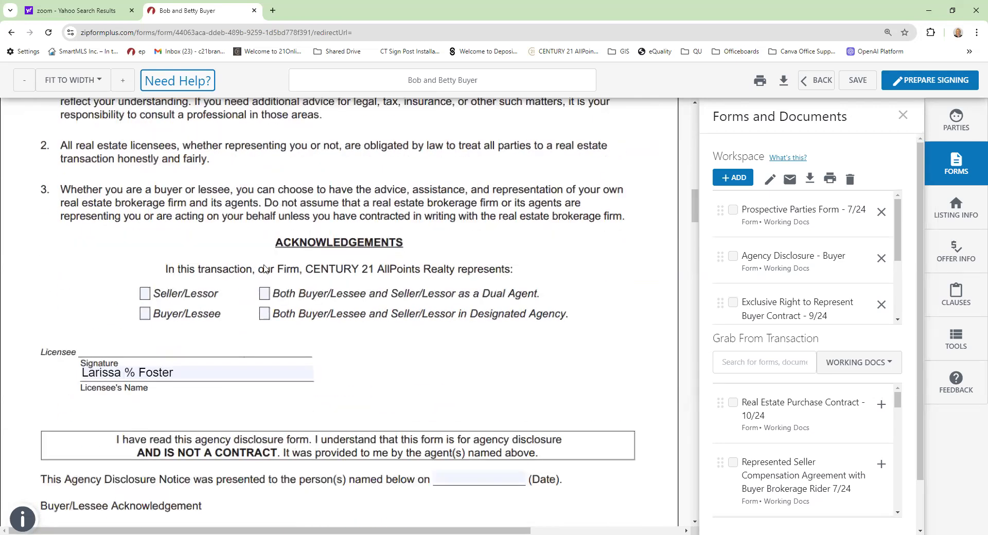
click(146, 314)
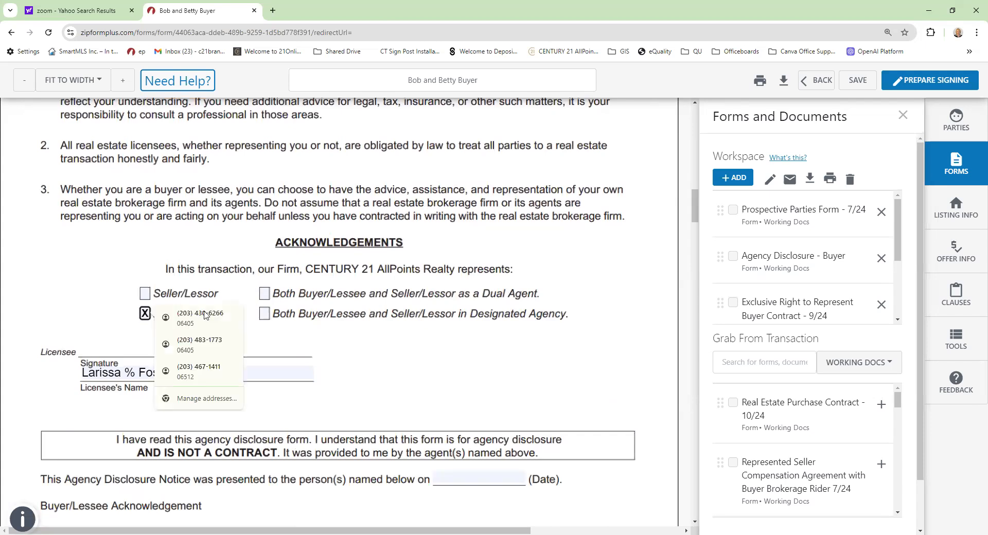
scroll(417, 350, down, 2)
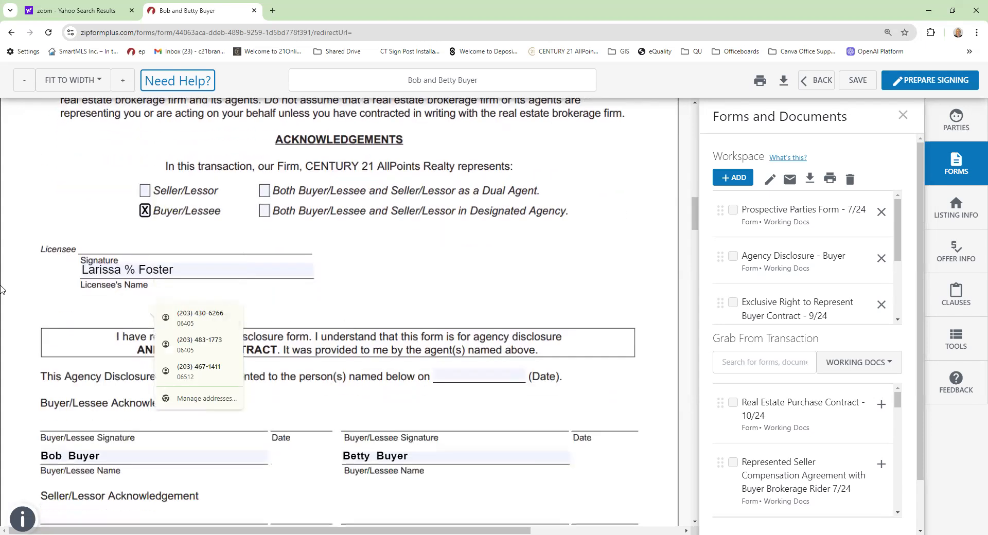
click(447, 376)
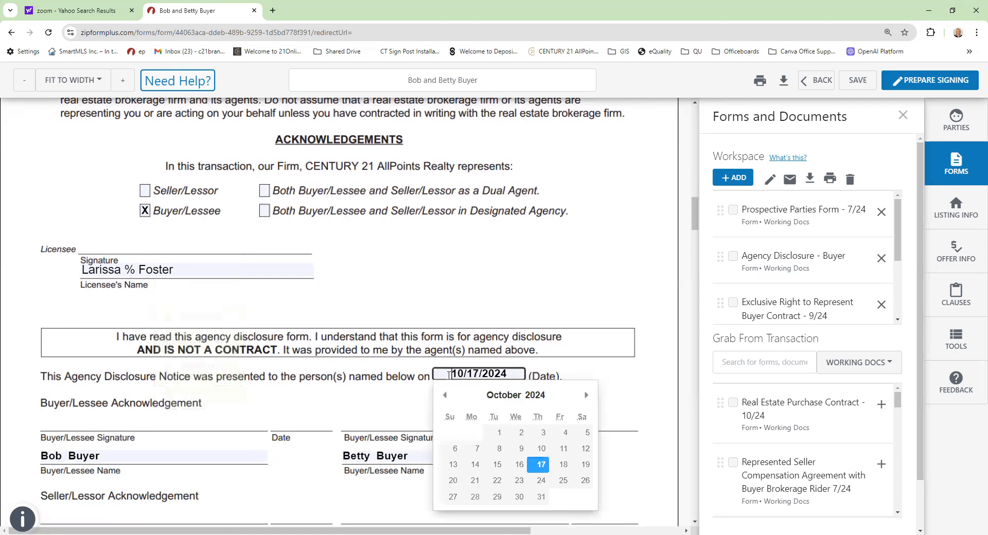
click(542, 468)
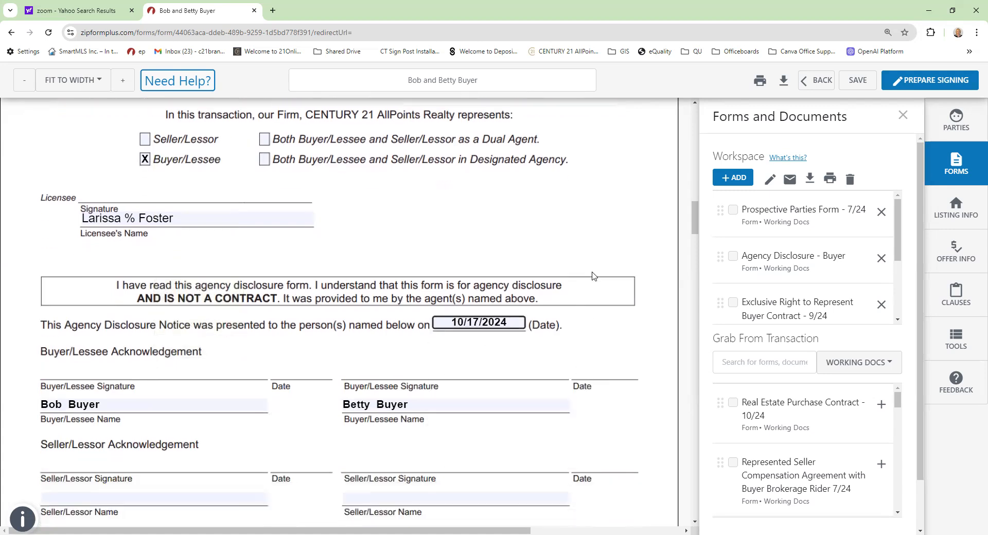
scroll(591, 276, down, 15)
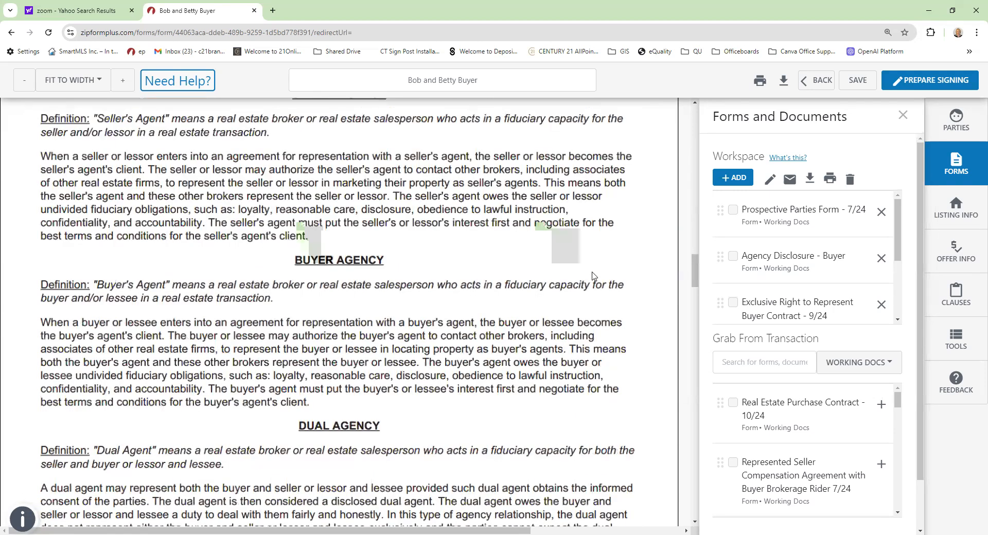
- Enter 'New Haven County' as the buyer contract's property description
scroll(592, 276, down, 15)
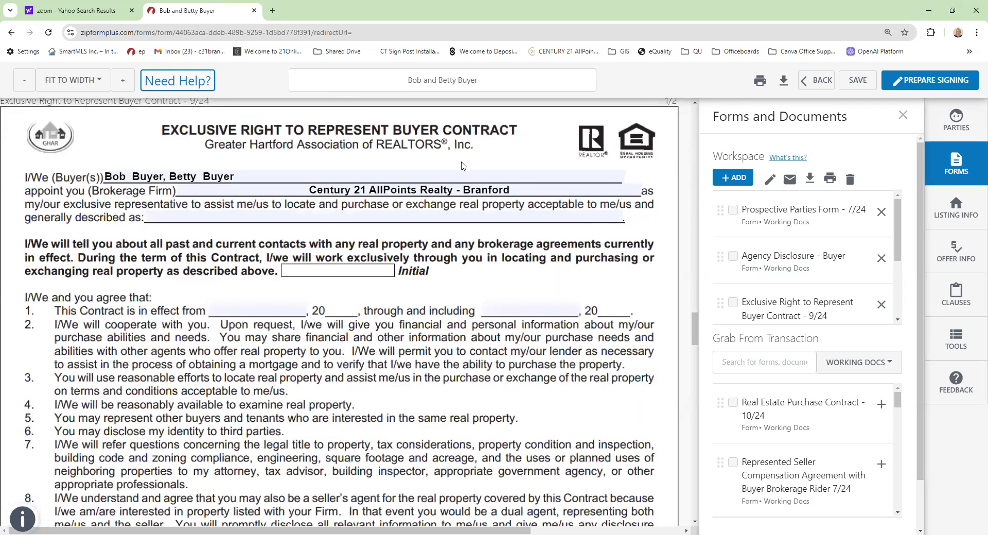
click(181, 217)
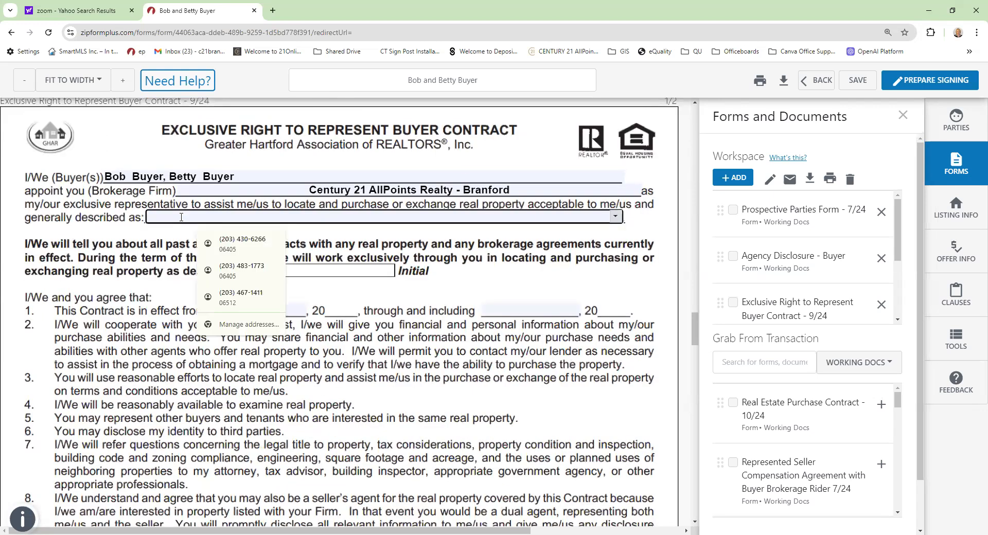
text(New H)
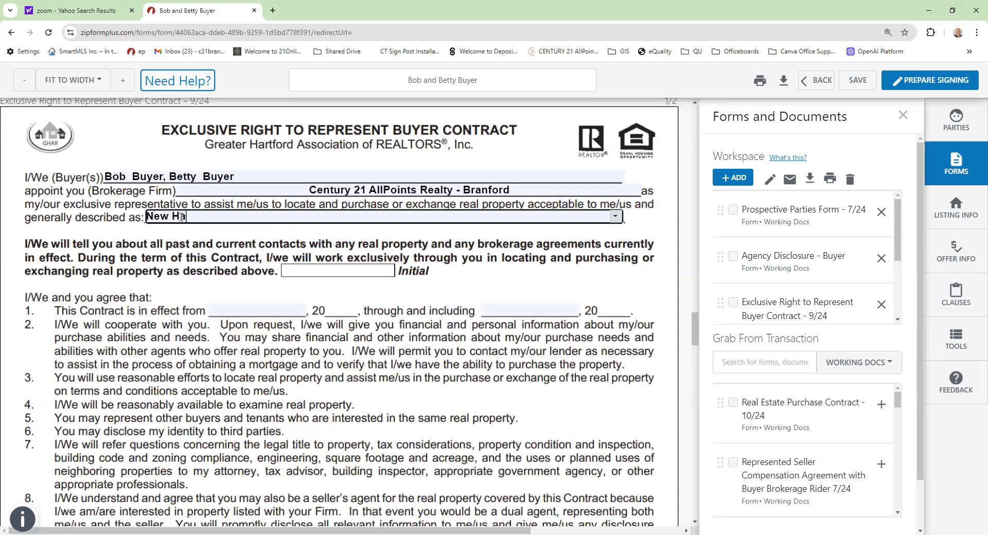
text(aven County)
- Set the contract term from 10/17/2024 through April 17, 2025
click(269, 313)
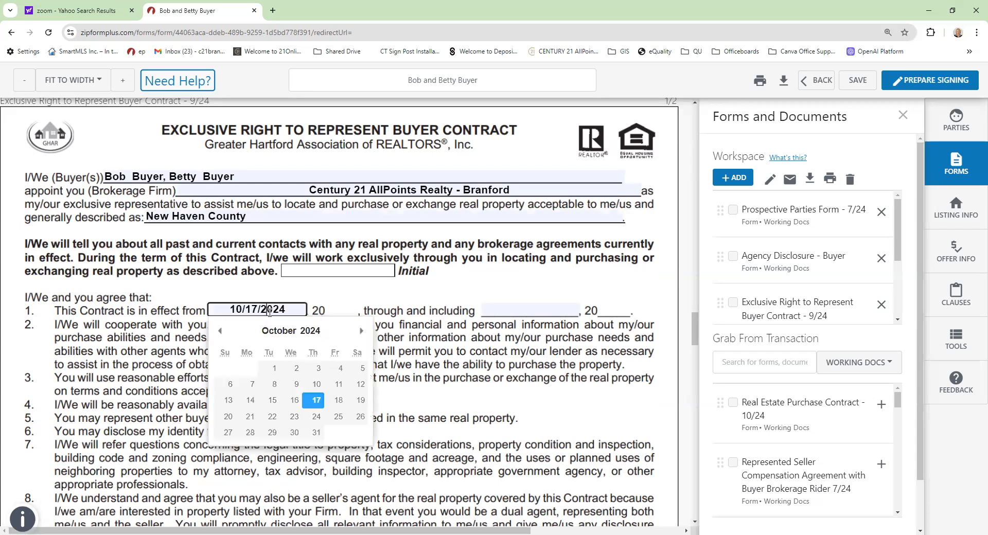
click(315, 405)
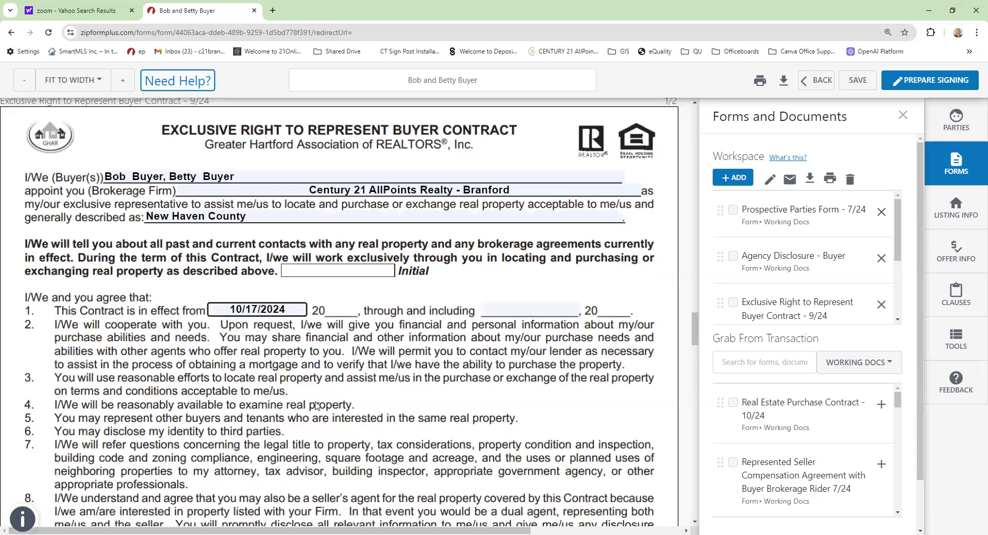
click(538, 311)
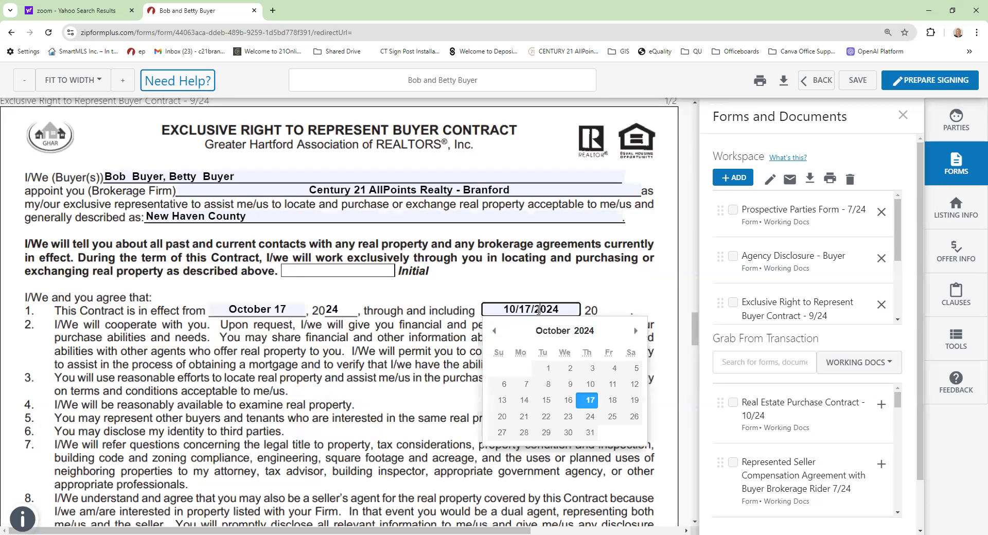
click(634, 332)
click(635, 332)
click(634, 332)
click(635, 332)
click(635, 331)
click(635, 332)
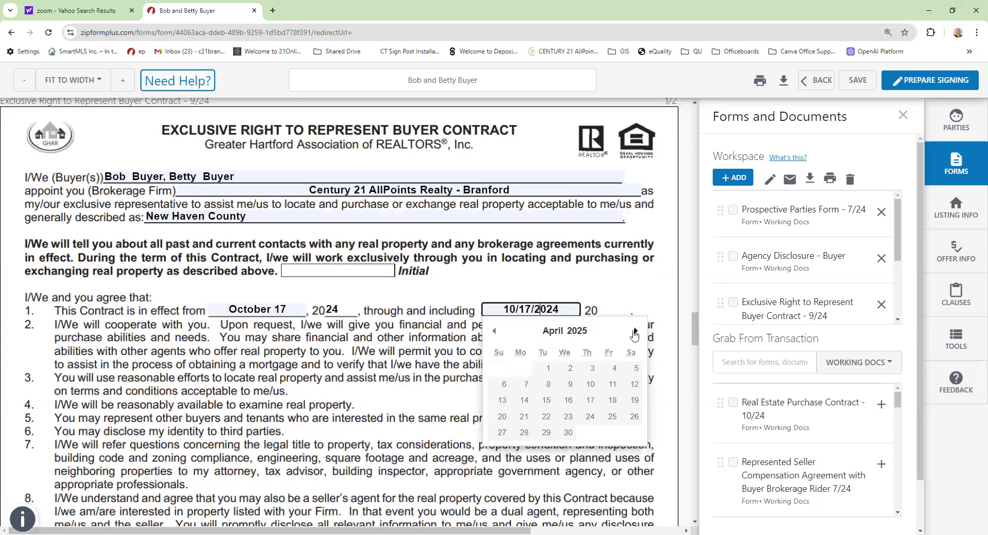
click(590, 401)
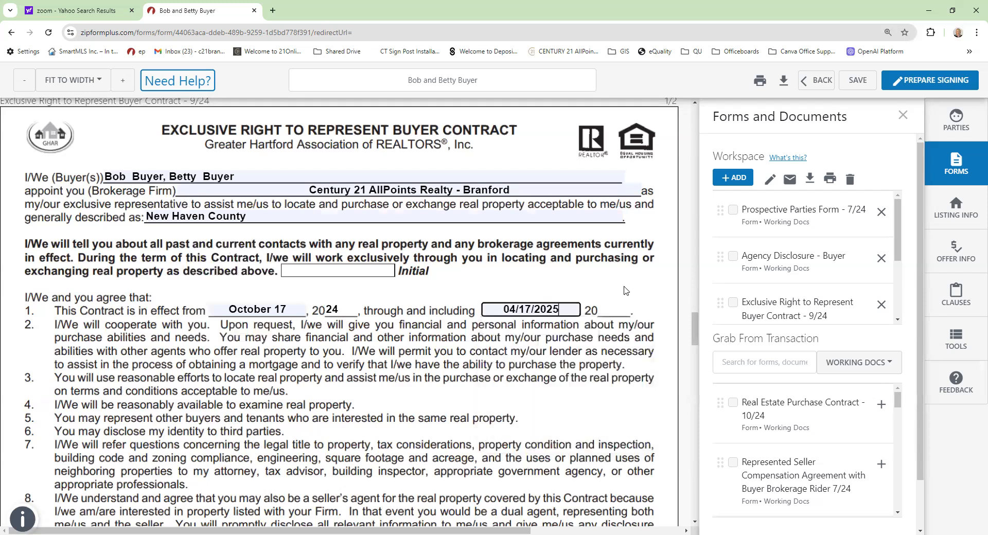
scroll(624, 290, down, 2)
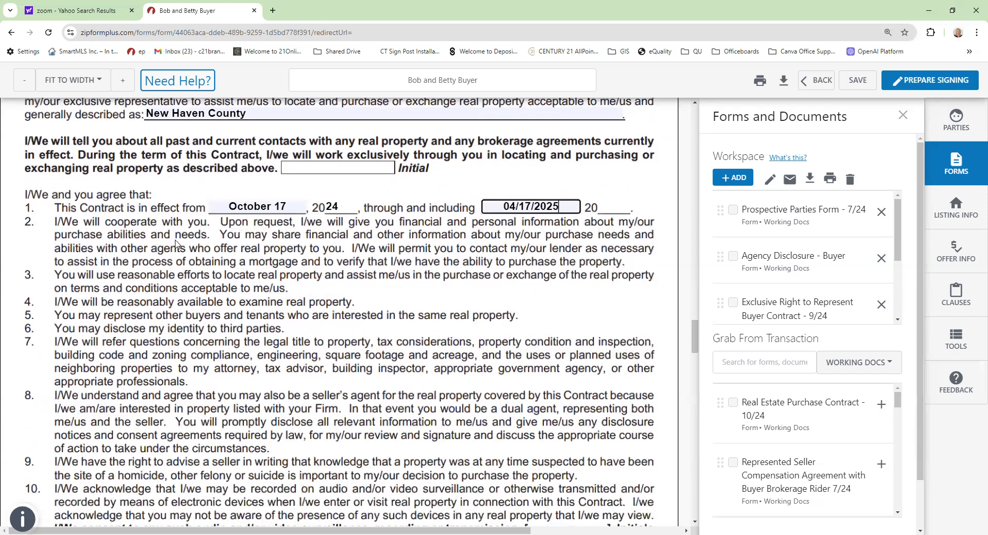
scroll(175, 243, down, 6)
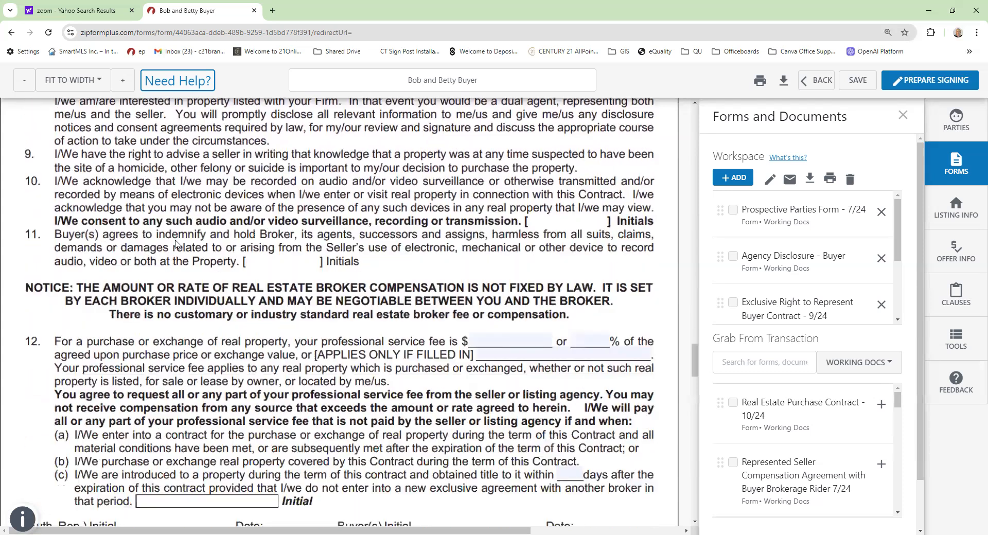
scroll(175, 243, down, 1)
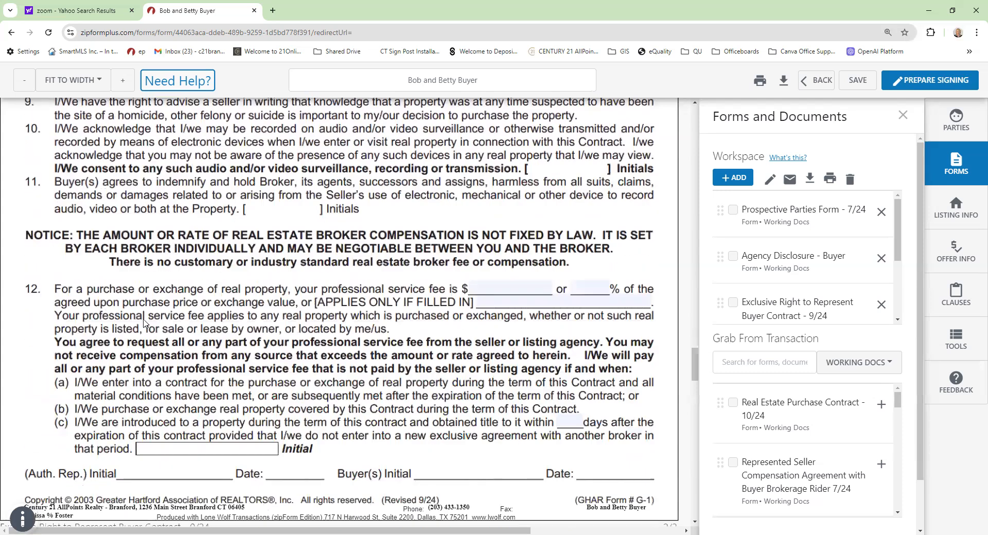
- Enter 3 as the clause 12 professional service fee percentage of the purchase price
click(591, 287)
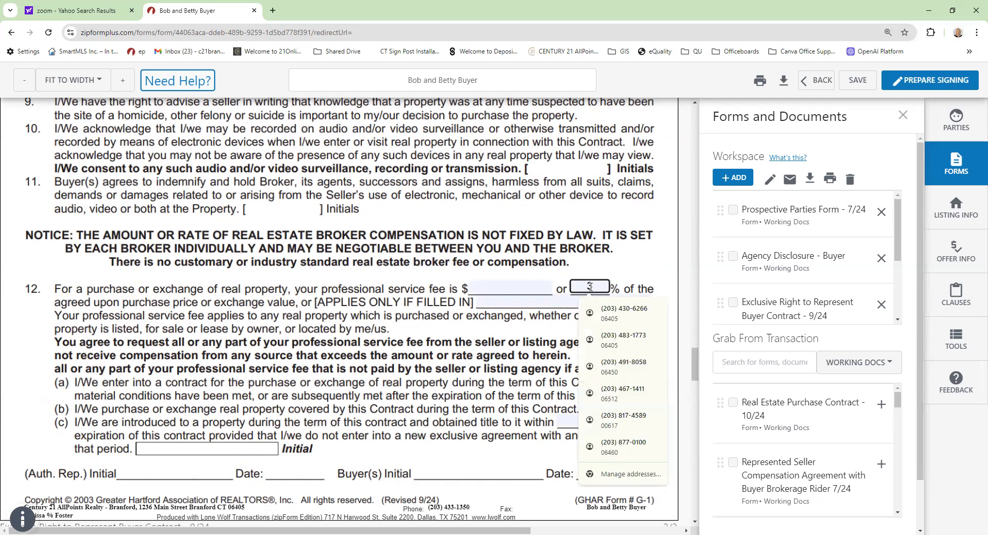
text(3)
click(628, 268)
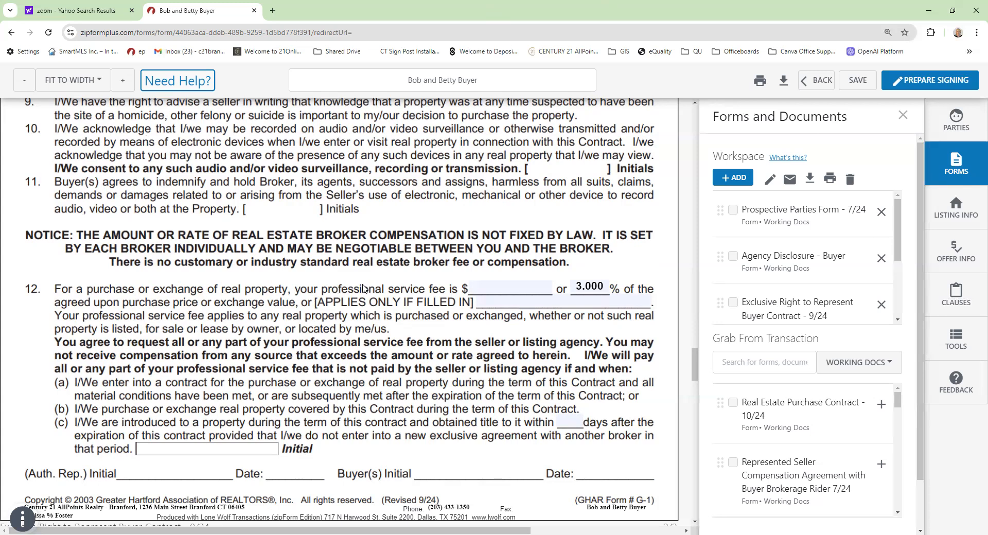
- Scroll down to the Affiliated Business Arrangement Disclosure form
scroll(363, 287, down, 5)
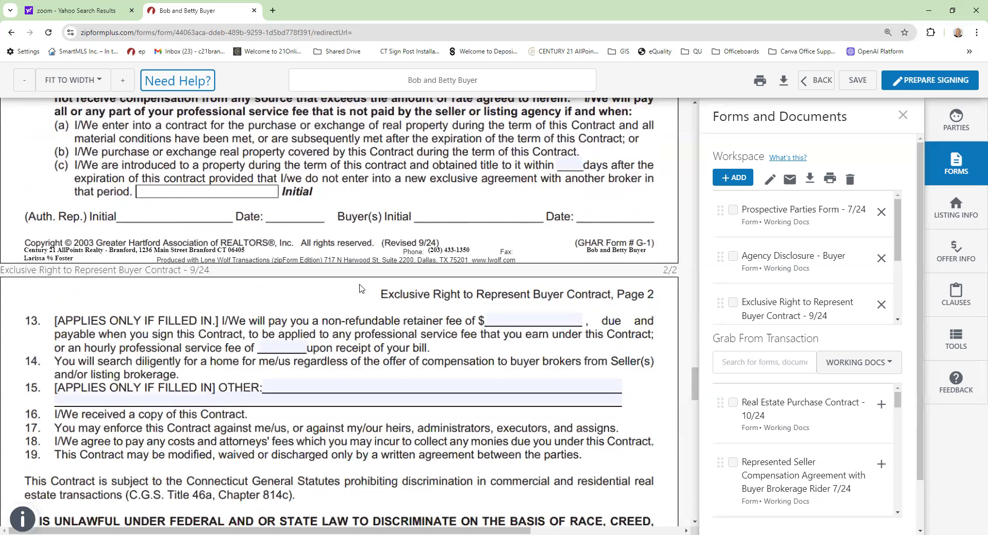
scroll(359, 288, down, 10)
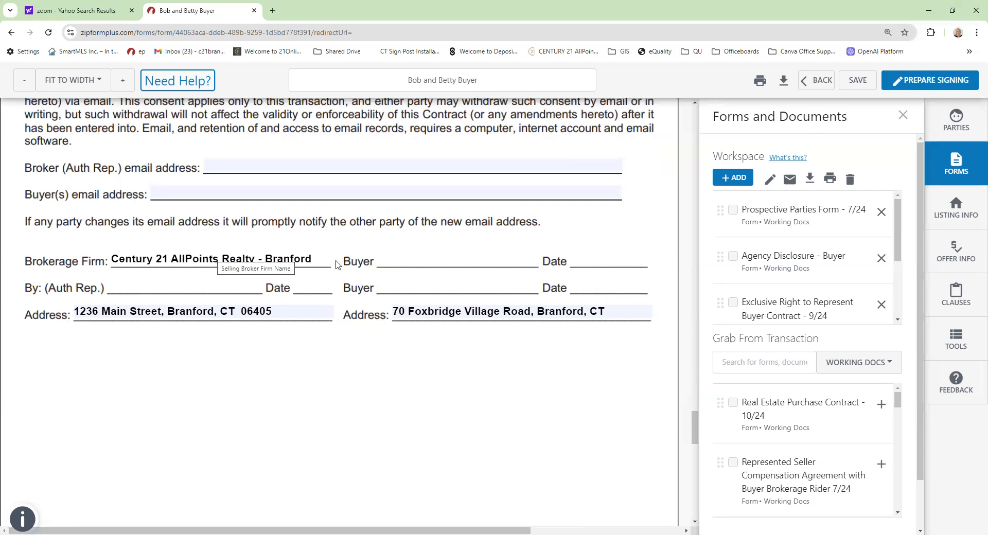
scroll(333, 269, down, 8)
scroll(332, 269, down, 1)
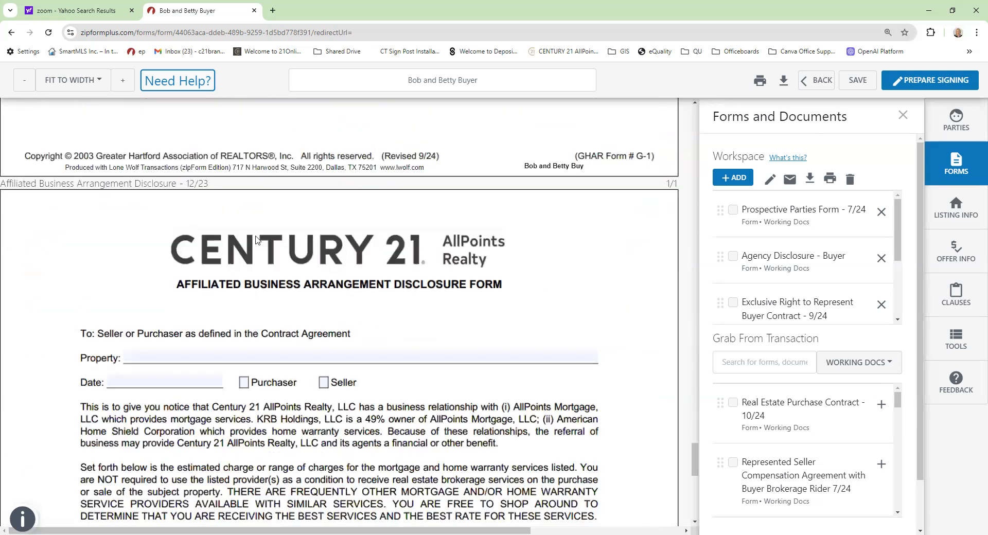
- Fill in the disclosure's date and mark it as for the Purchaser
scroll(257, 241, down, 3)
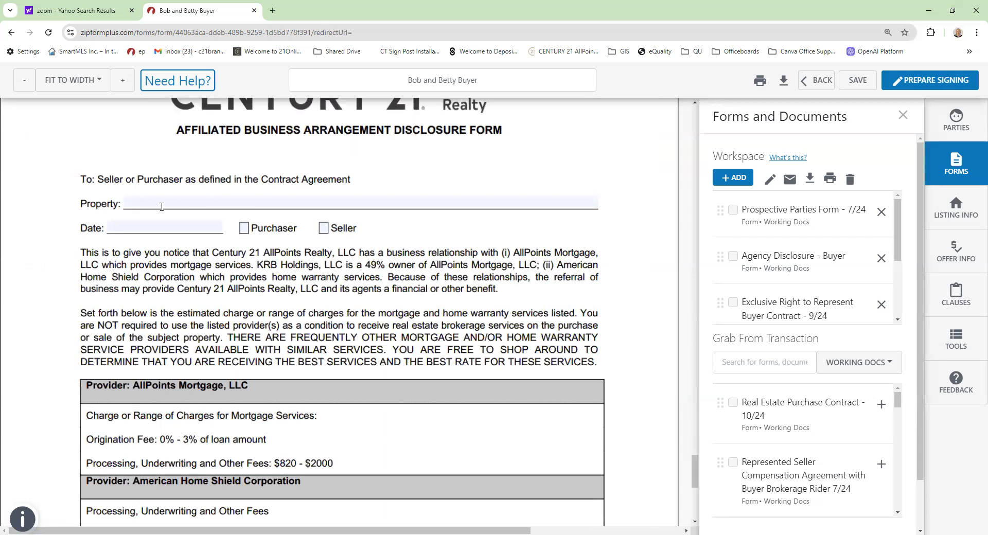
click(153, 230)
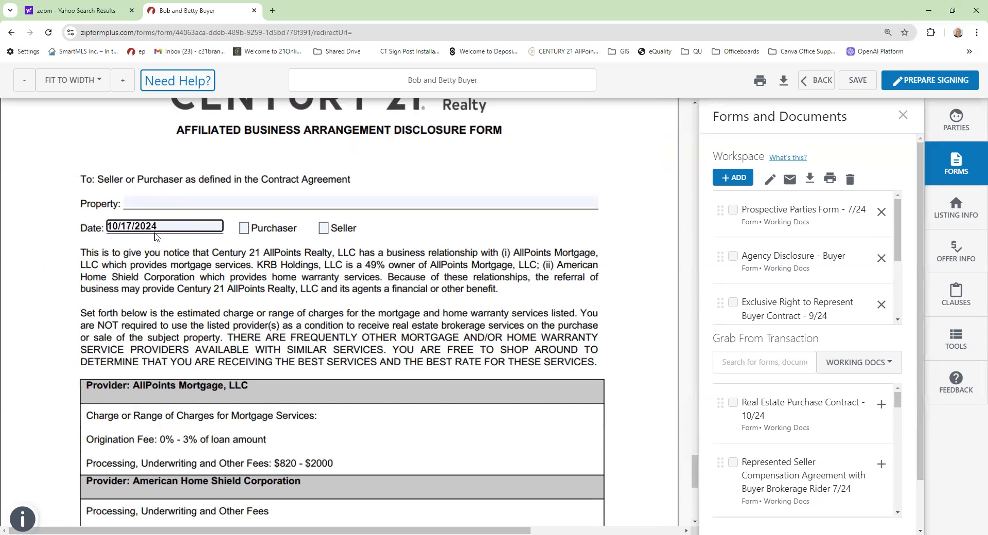
click(244, 228)
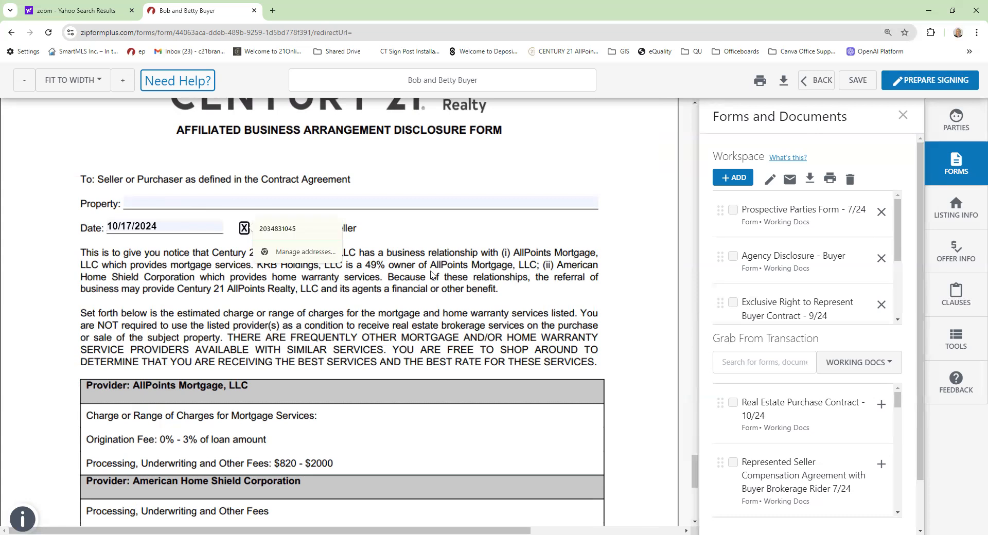
- Review the disclosure down to the Client Signature lines, then launch Prepare Signing
scroll(468, 257, down, 3)
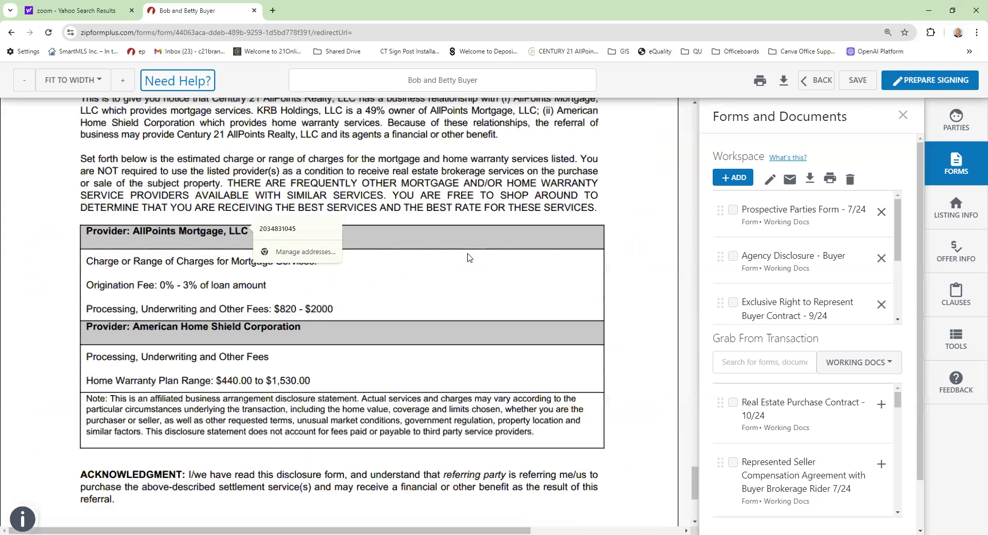
scroll(427, 245, down, 3)
scroll(257, 223, up, 3)
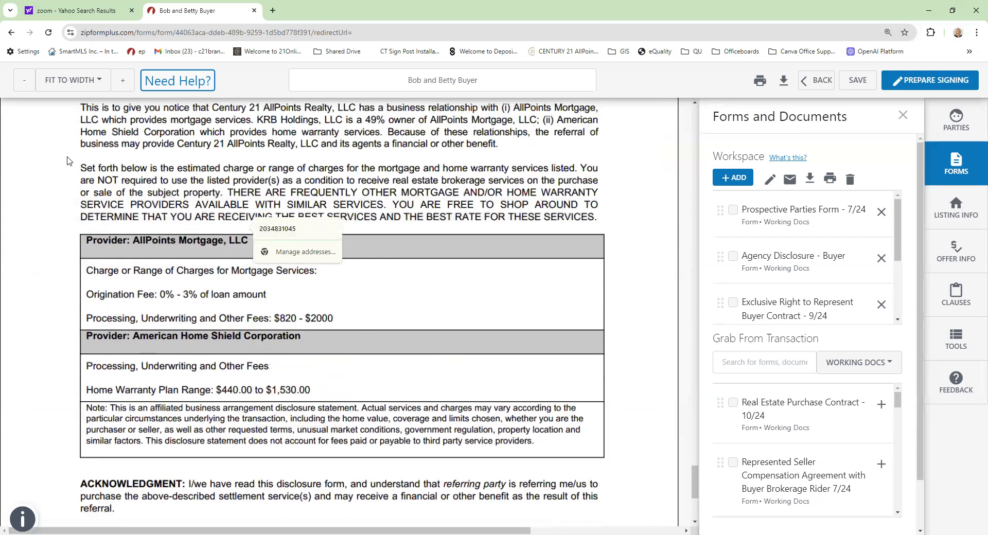
scroll(140, 170, up, 2)
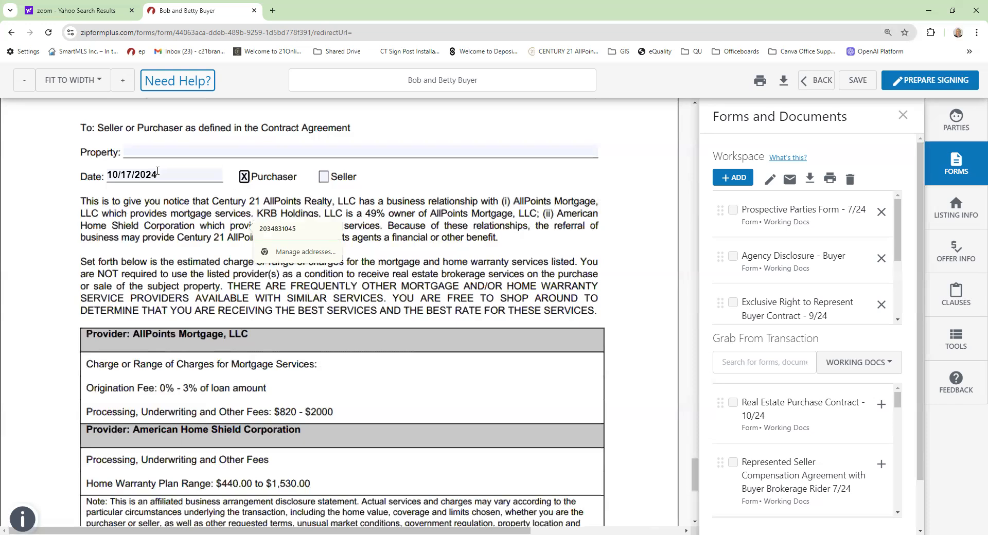
scroll(157, 172, down, 6)
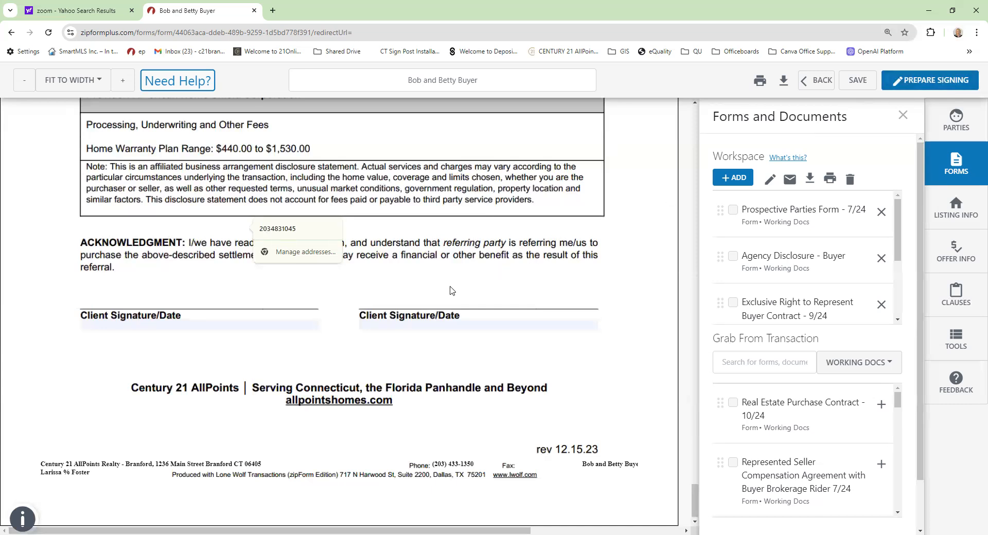
click(945, 87)
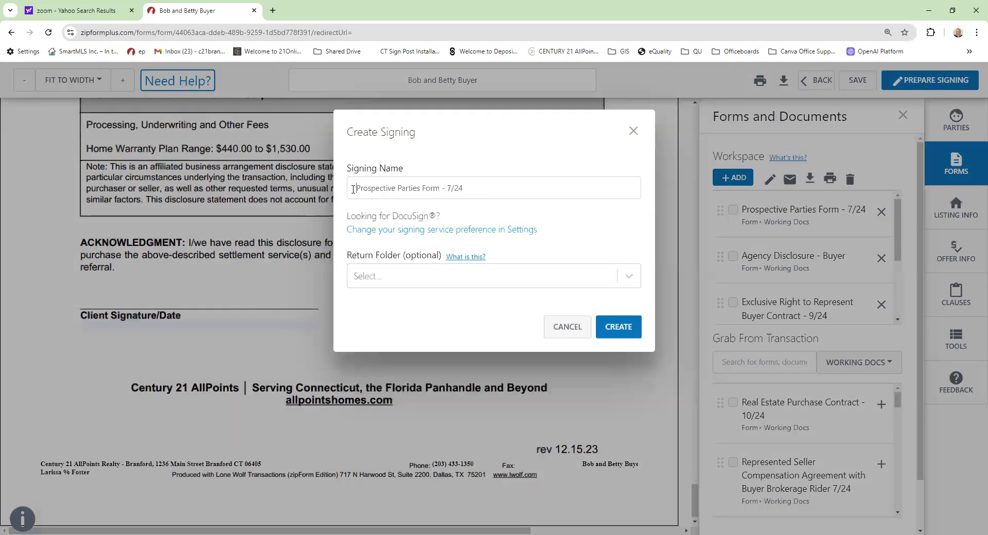
- Rename the signing to the buyers' names followed by 'Representation Documents'
click(353, 189)
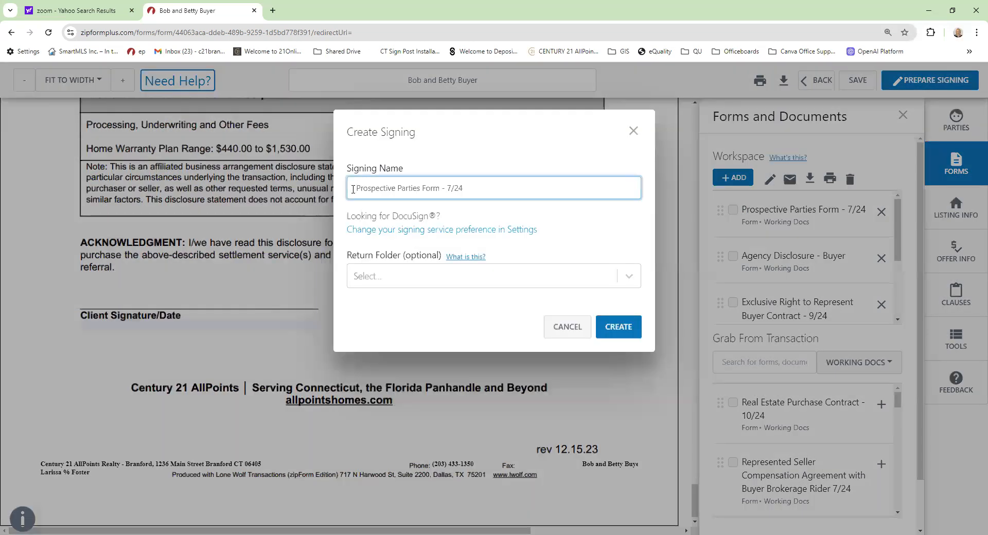
text(Bob and Be)
text(ttu B)
key(BackSpace)
key(BackSpace)
key(BackSpace)
text(y Buye)
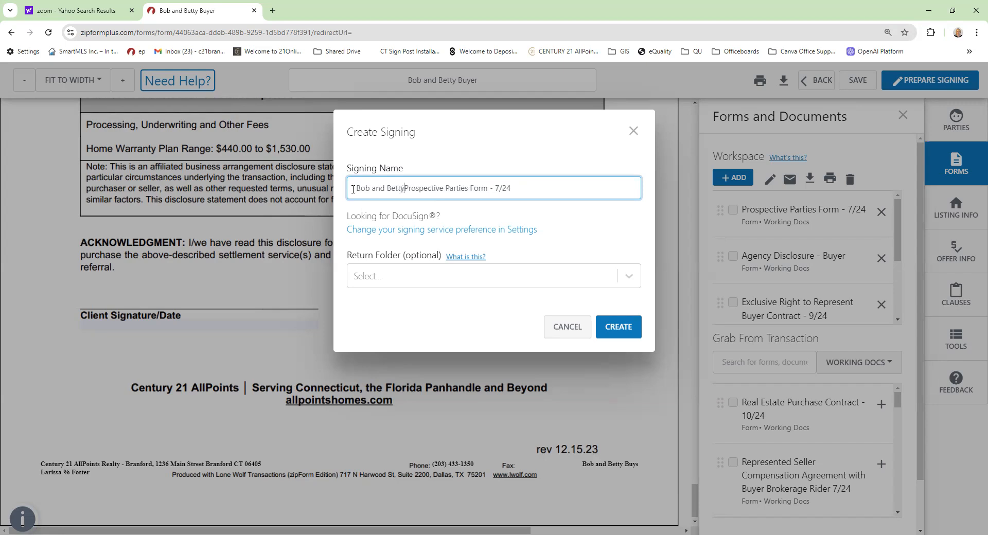
text(r )
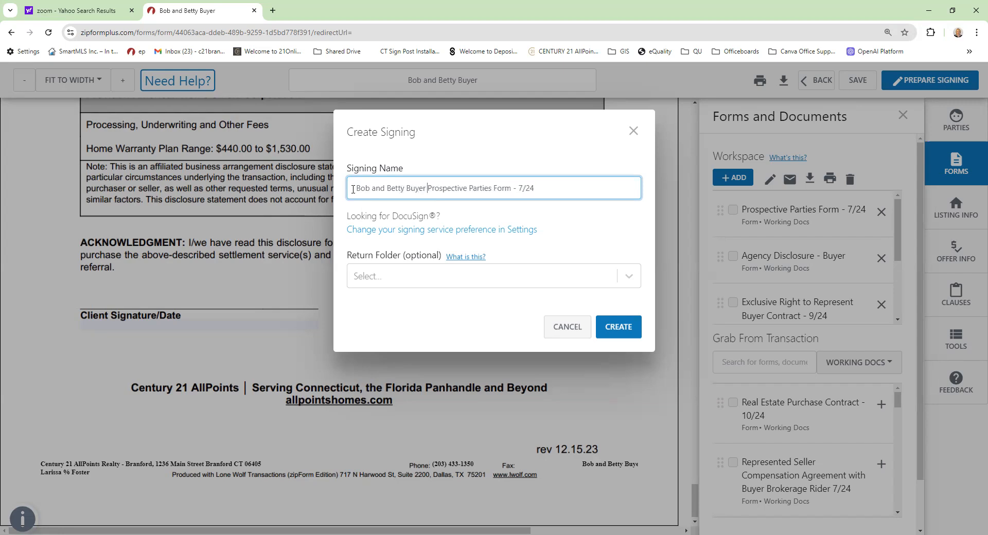
text(Pur)
text(chase Do)
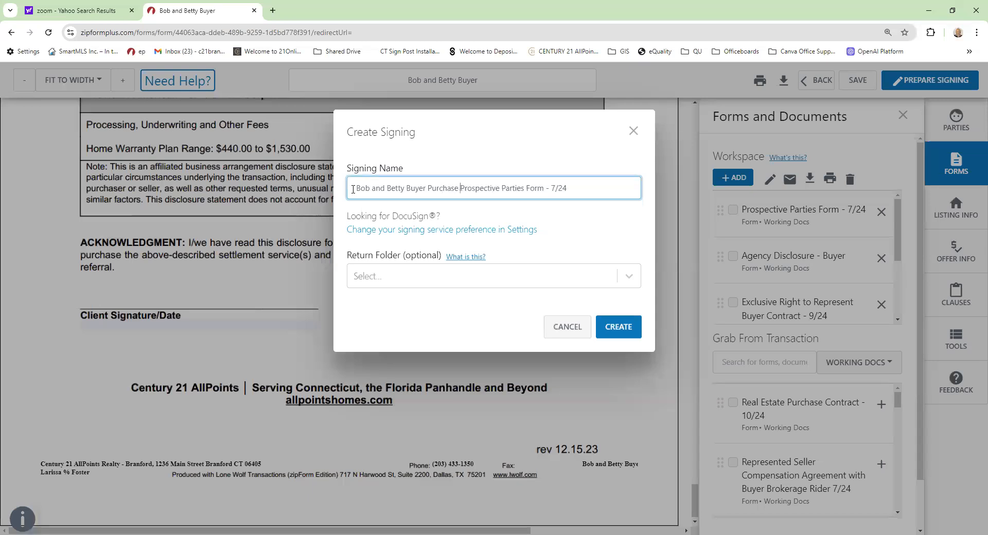
key(BackSpace)
key(BackSpace)
key(BackSpace)
key(BackSpace)
key(BackSpace)
key(BackSpace)
key(BackSpace)
key(BackSpace)
key(BackSpace)
key(BackSpace)
key(BackSpace)
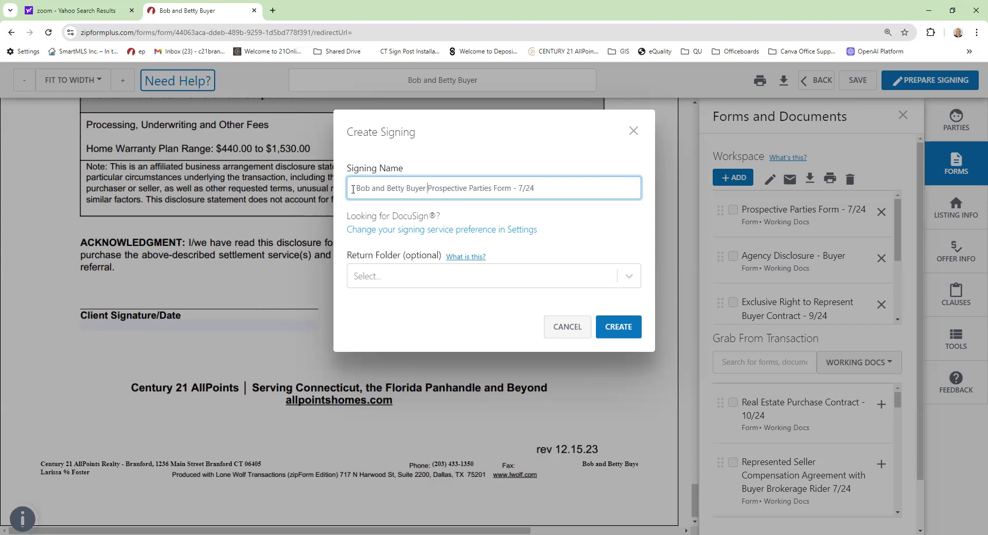
text(Representatio)
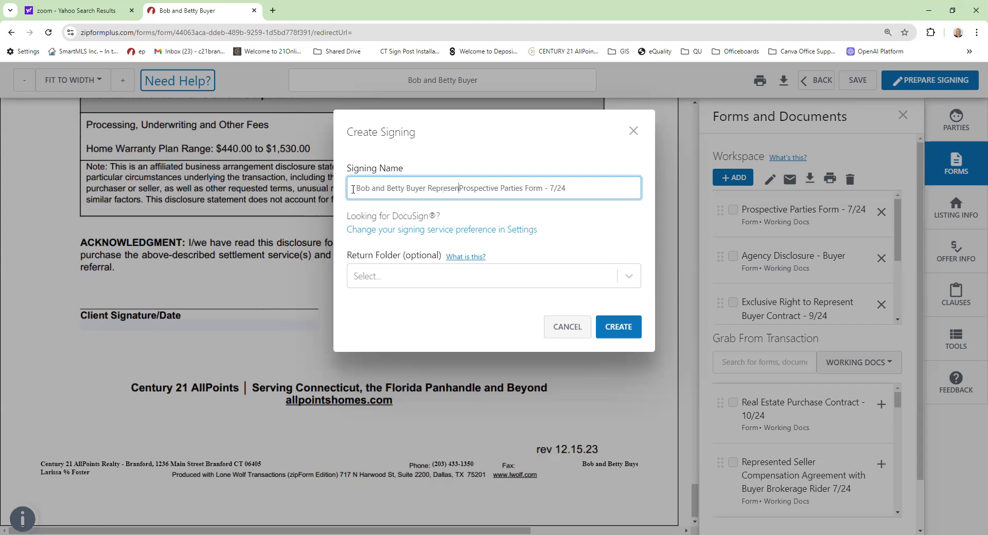
text(n Documents)
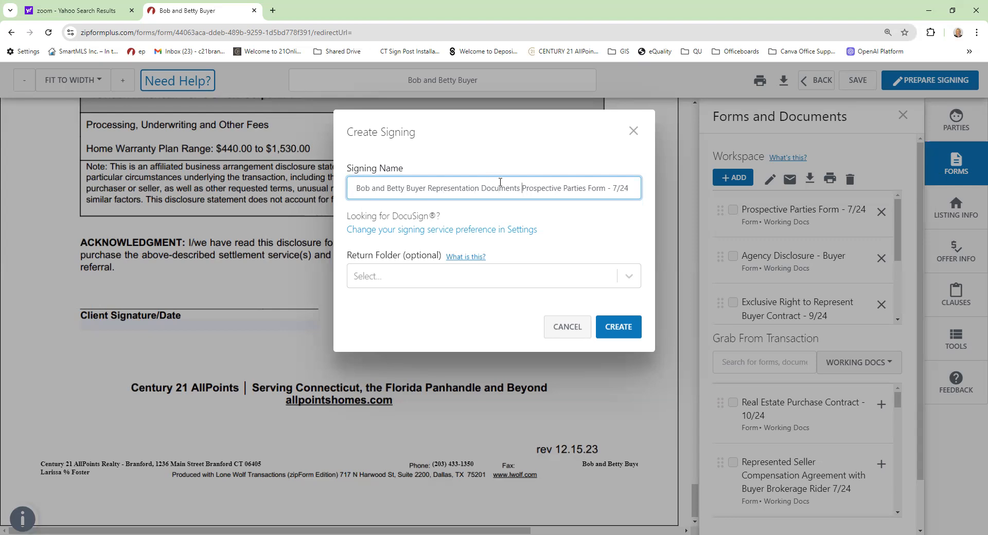
drag(521, 188, 664, 187)
key(BackSpace)
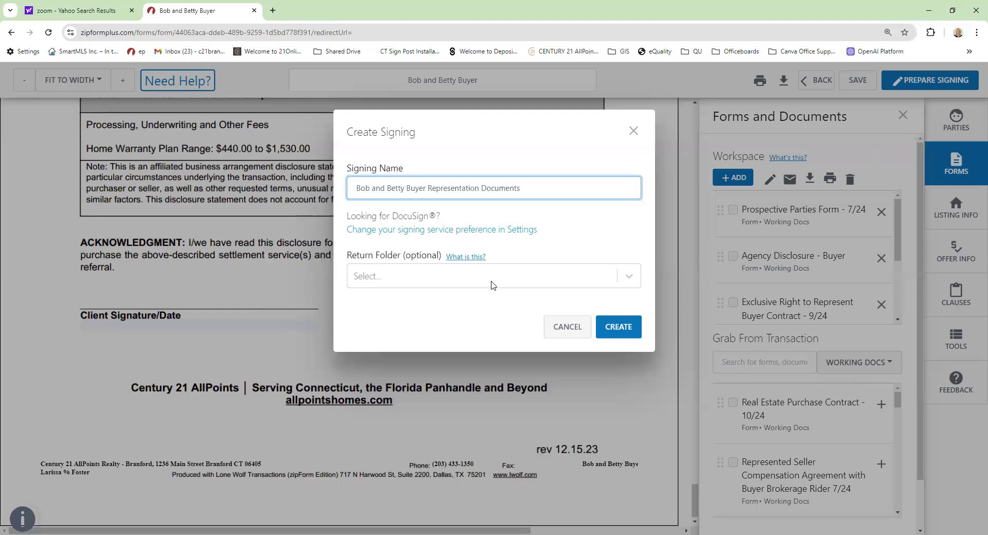
- Leave the Return Folder unselected and create the signing
click(420, 280)
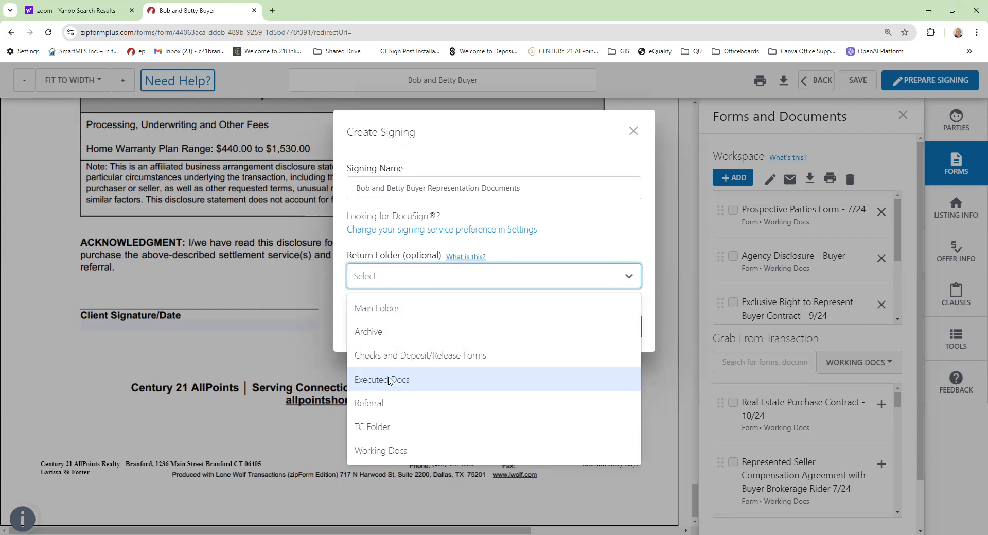
click(663, 395)
click(608, 324)
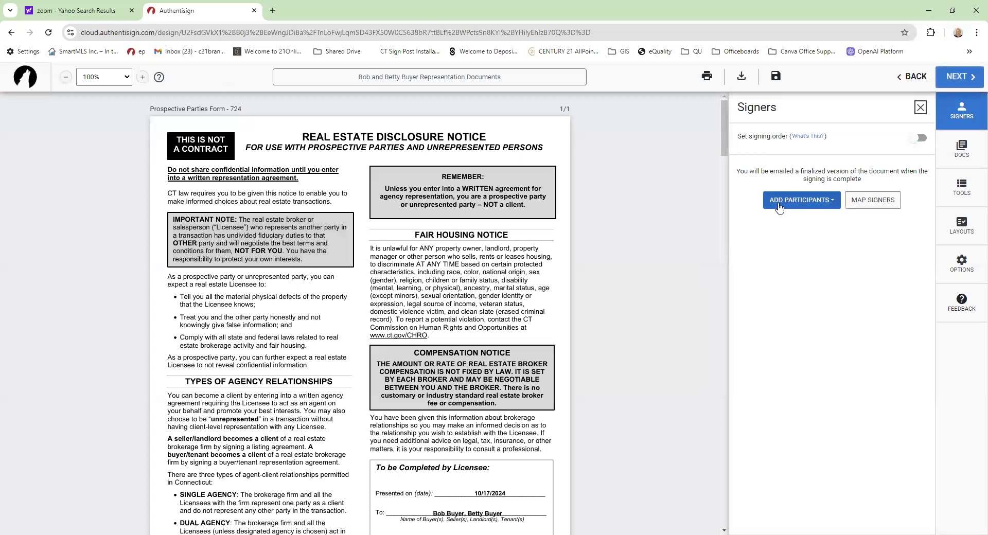
- Add both buyers and the Selling Agent from the transaction as signers, with the Transaction Coordinator as CC
click(781, 202)
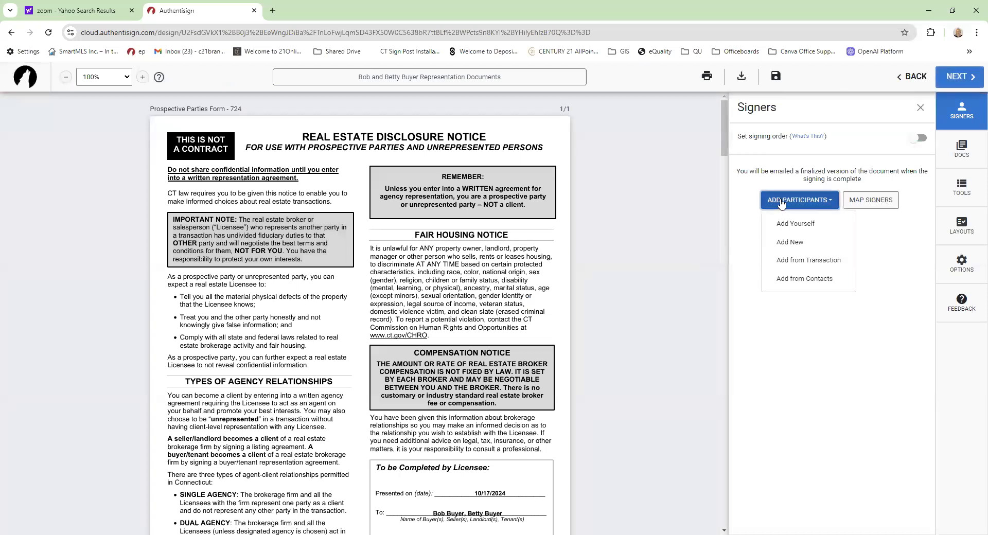
click(796, 264)
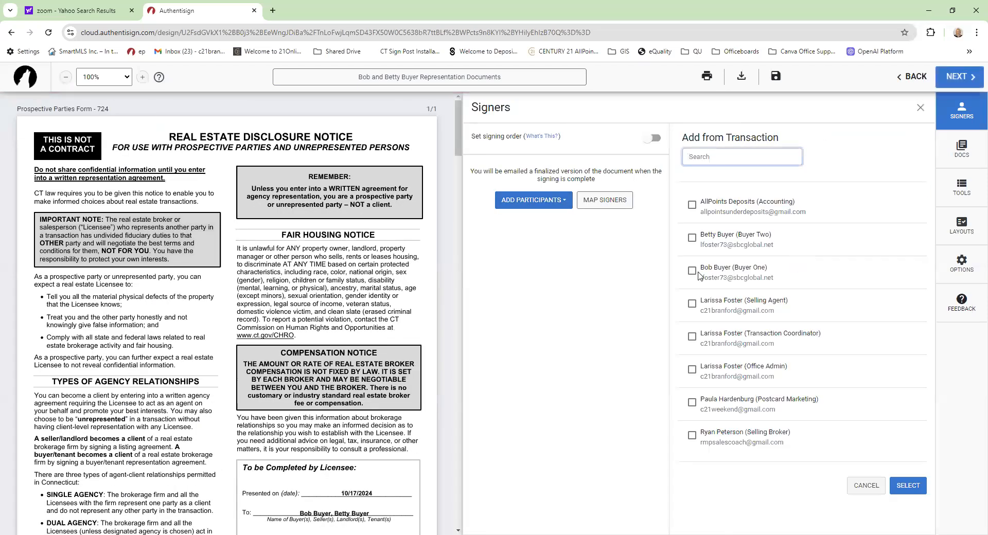
click(693, 271)
click(692, 237)
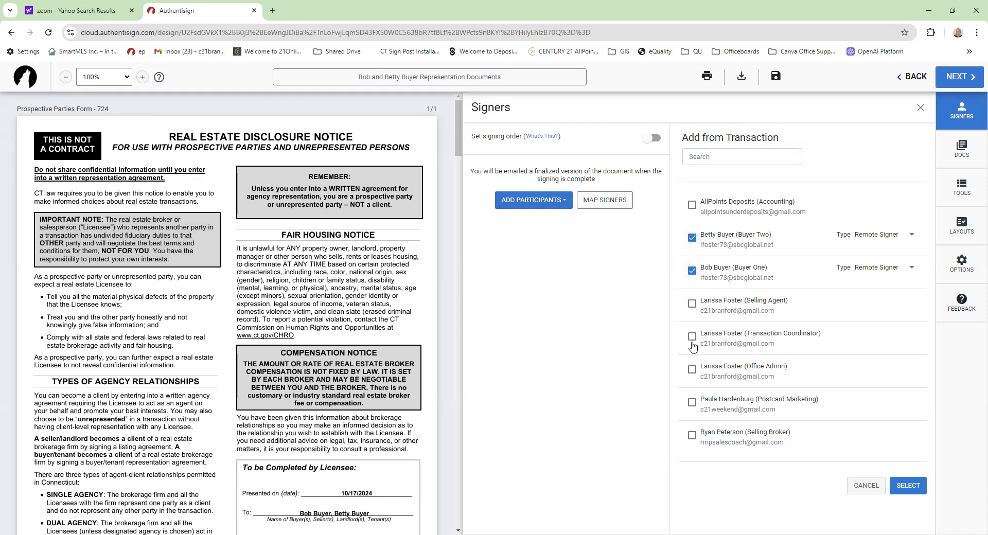
click(692, 305)
click(691, 338)
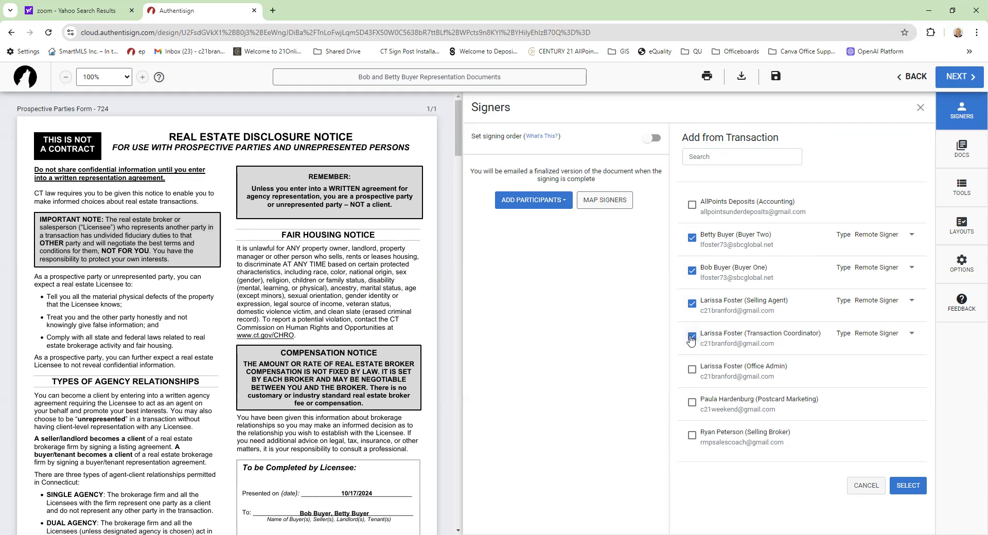
click(871, 335)
click(856, 375)
click(914, 487)
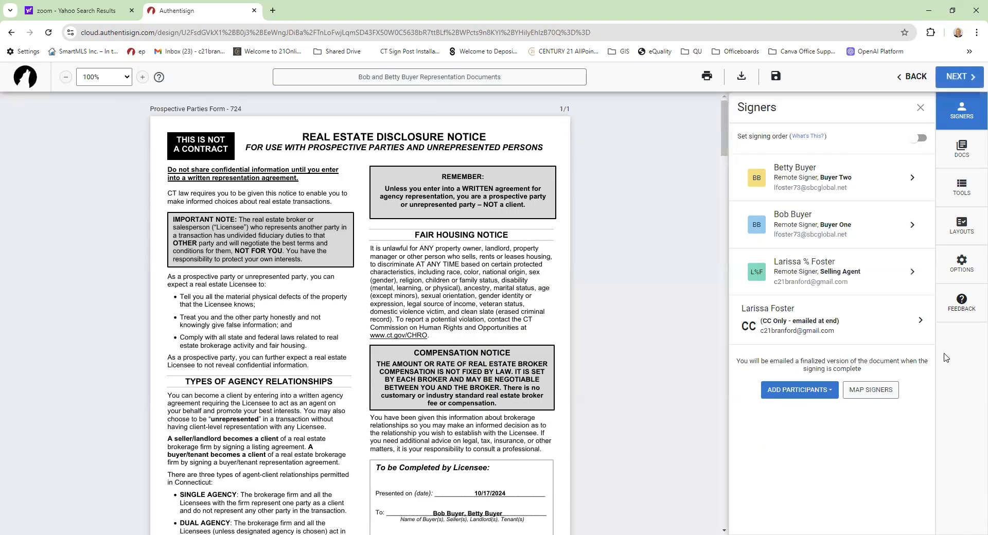
click(963, 187)
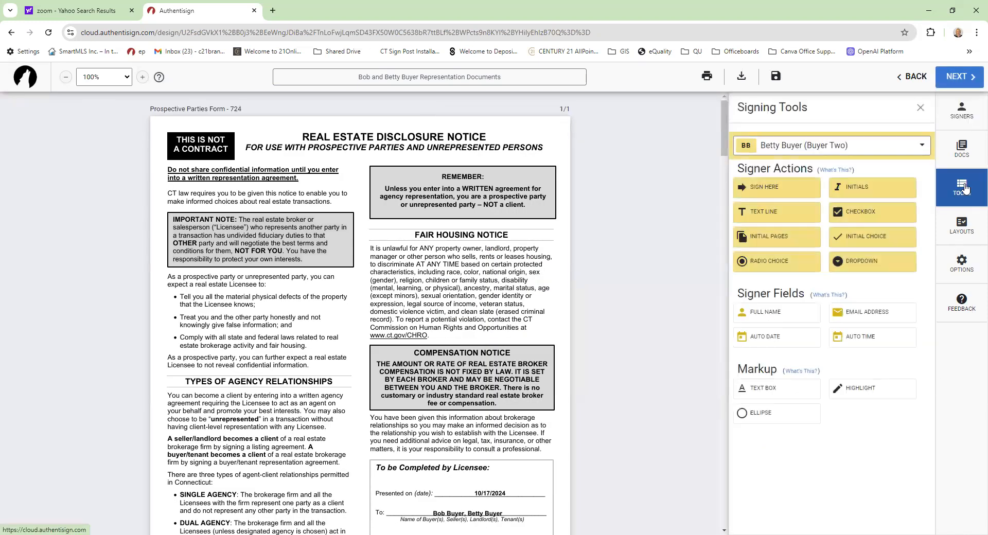
scroll(310, 274, down, 2)
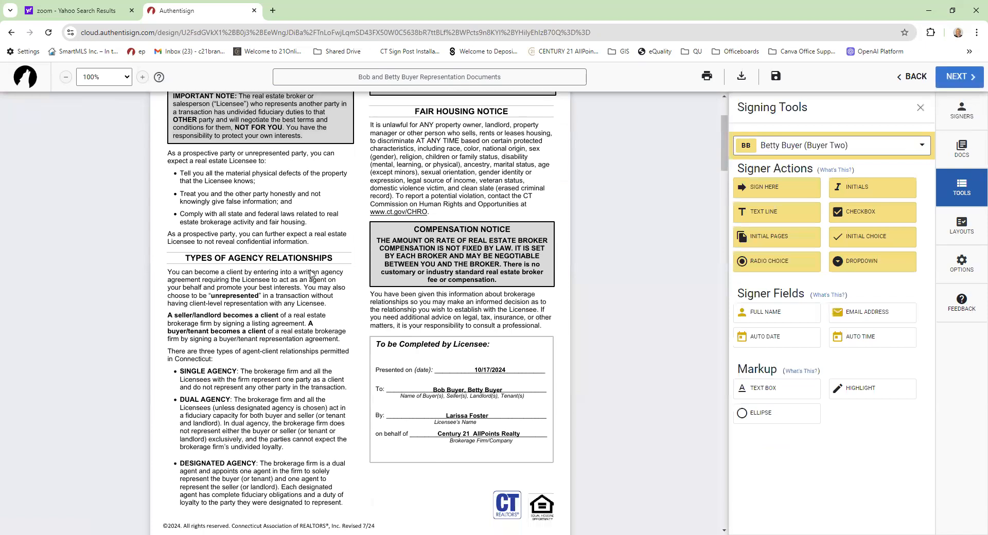
scroll(311, 273, down, 2)
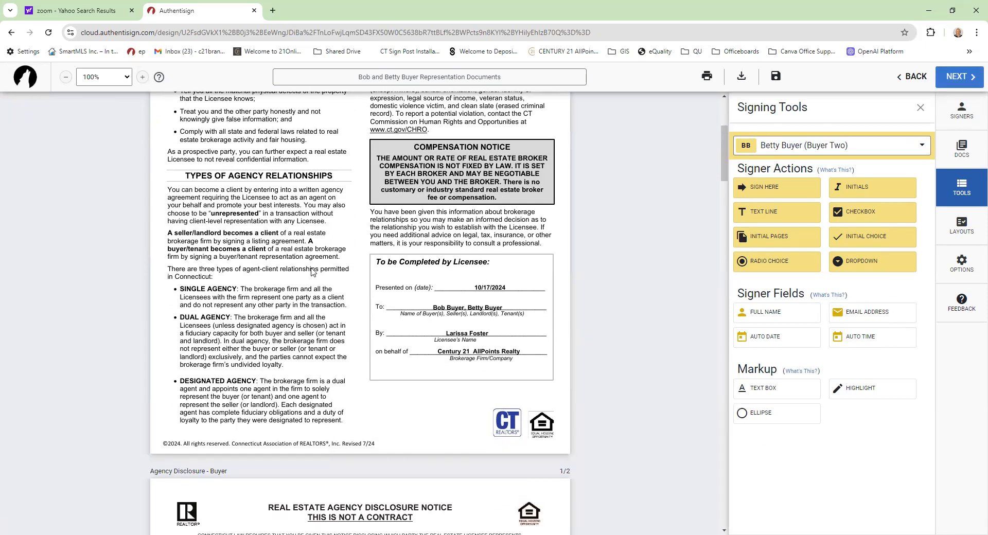
scroll(312, 272, down, 3)
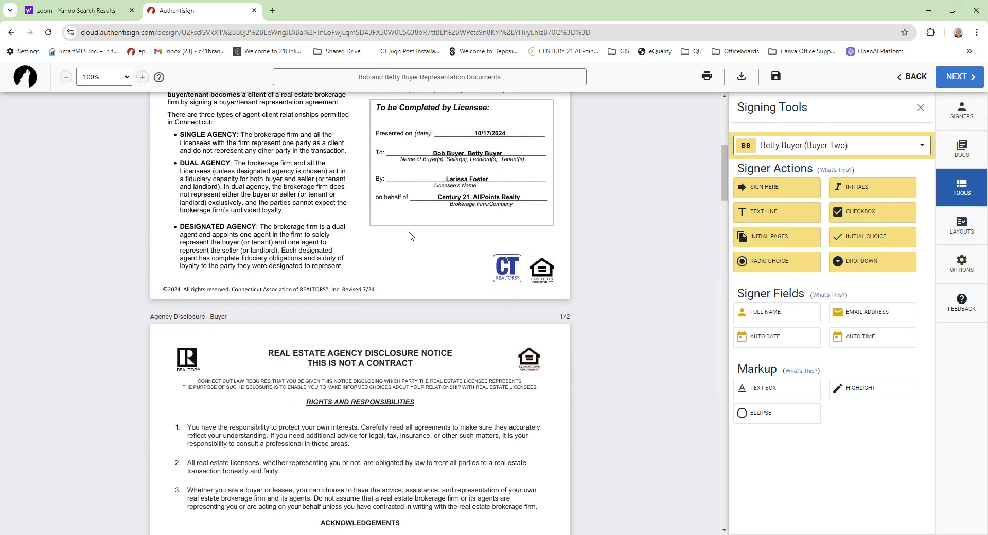
scroll(410, 236, down, 4)
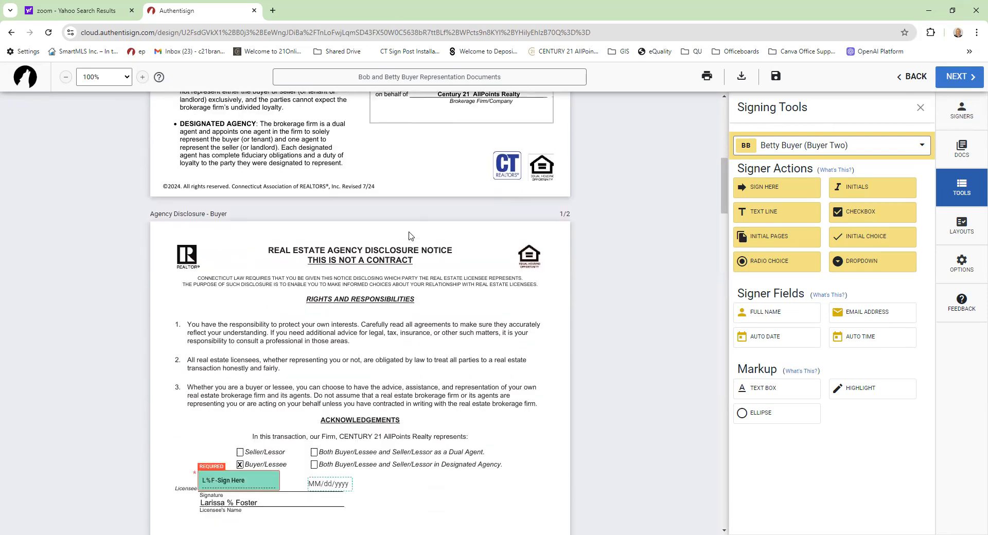
scroll(410, 236, down, 2)
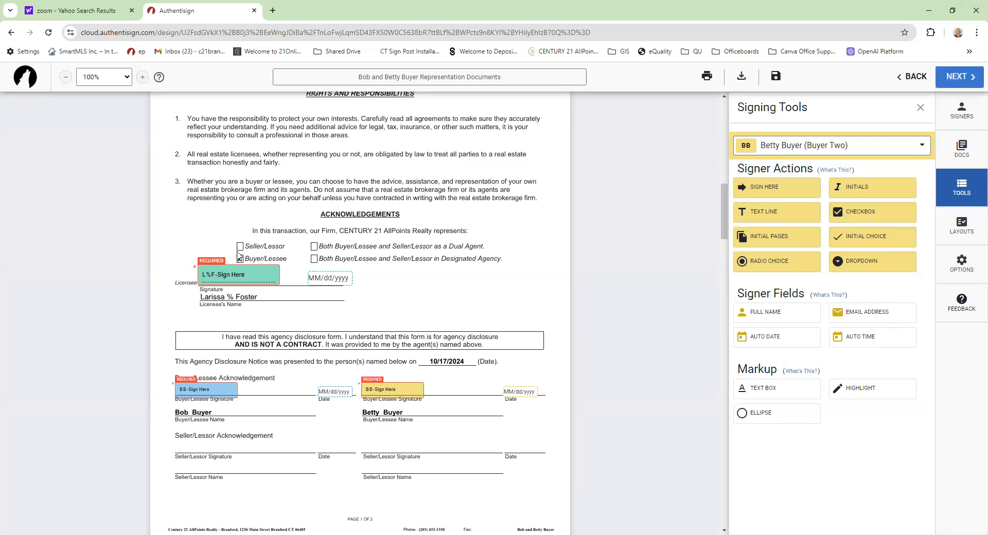
scroll(382, 305, down, 1)
scroll(382, 304, down, 6)
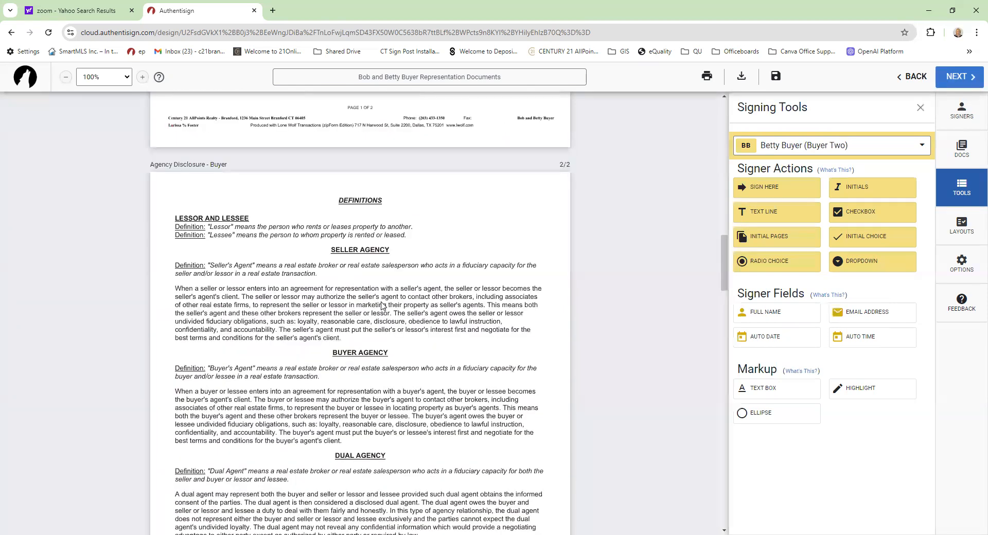
scroll(382, 305, down, 9)
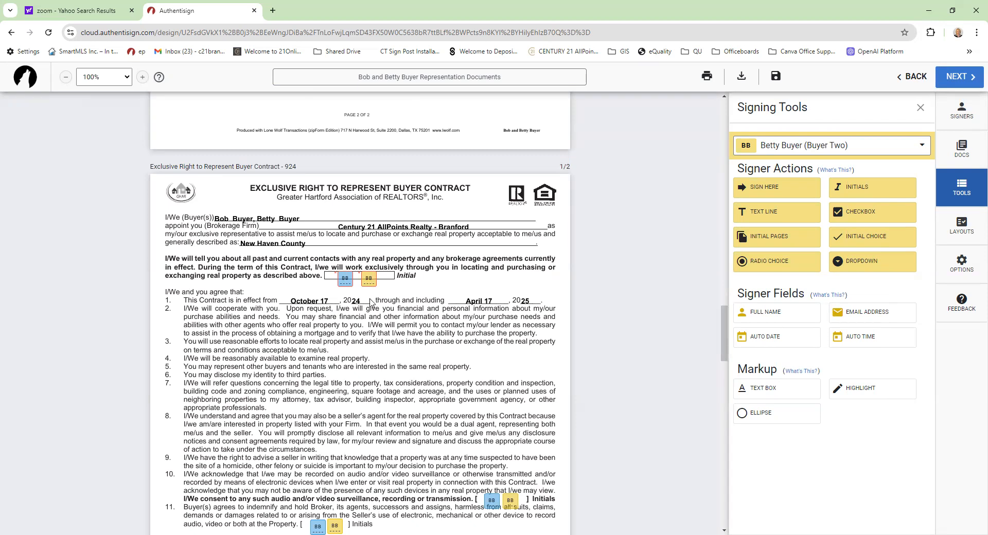
scroll(371, 302, down, 2)
scroll(371, 302, down, 2)
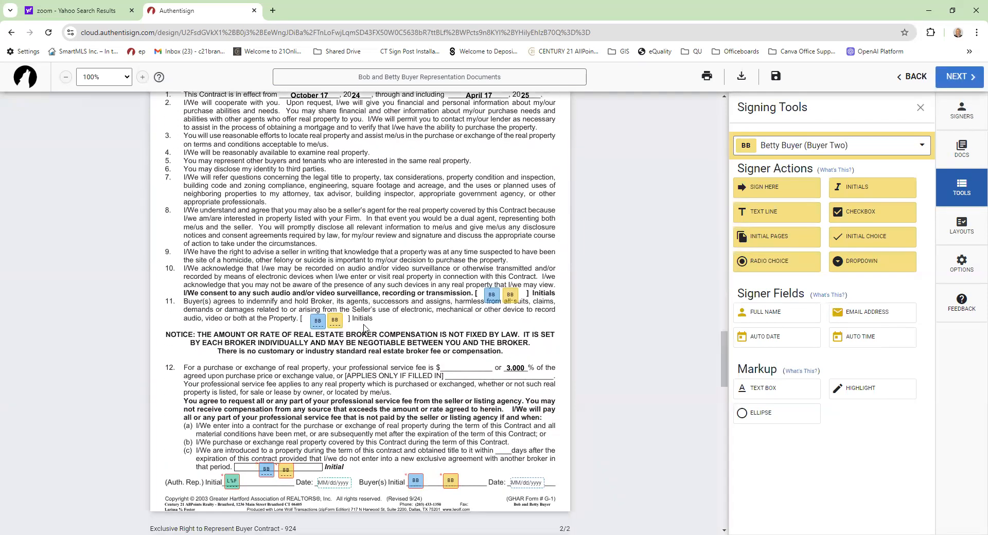
scroll(360, 391, down, 1)
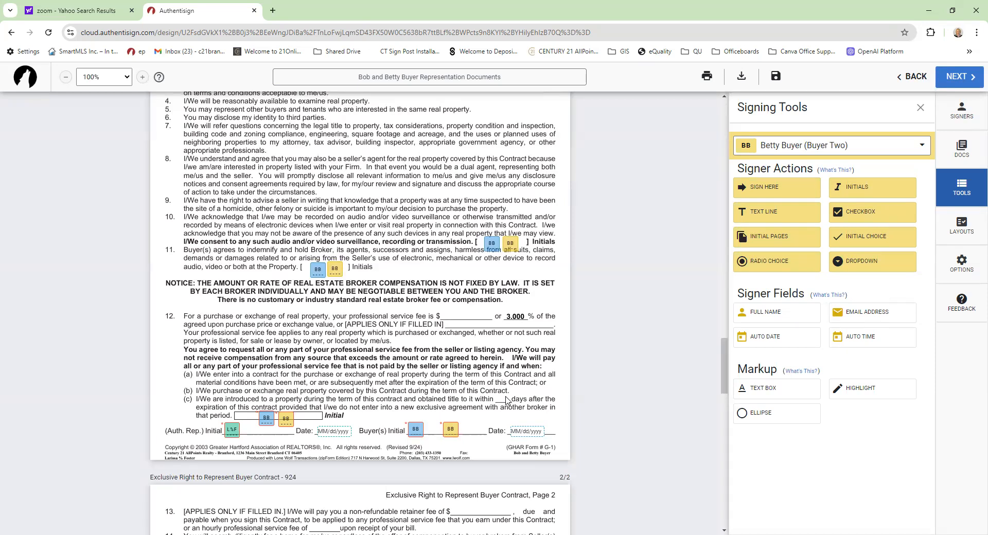
- Delete both buyers' BB initial fields from clause 12(c)
click(266, 418)
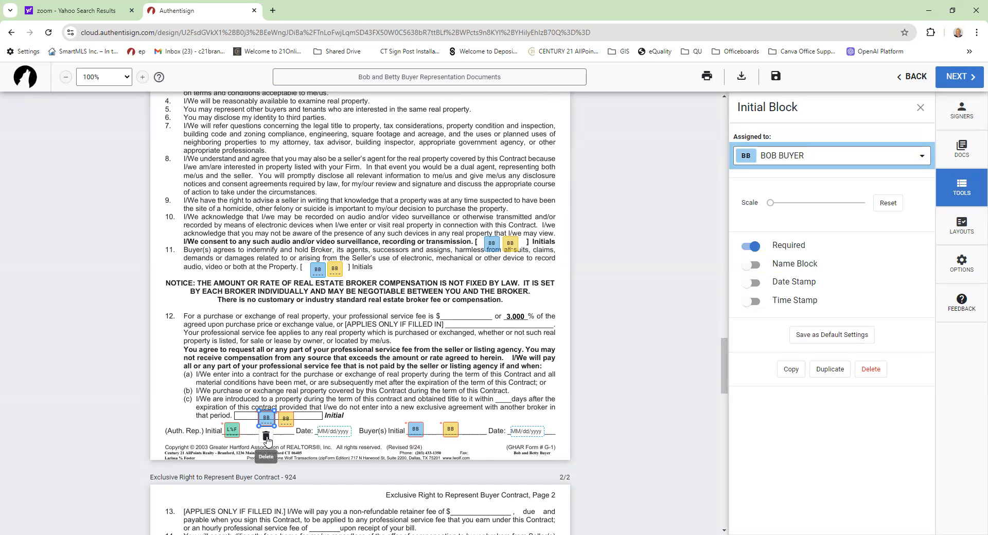
click(266, 437)
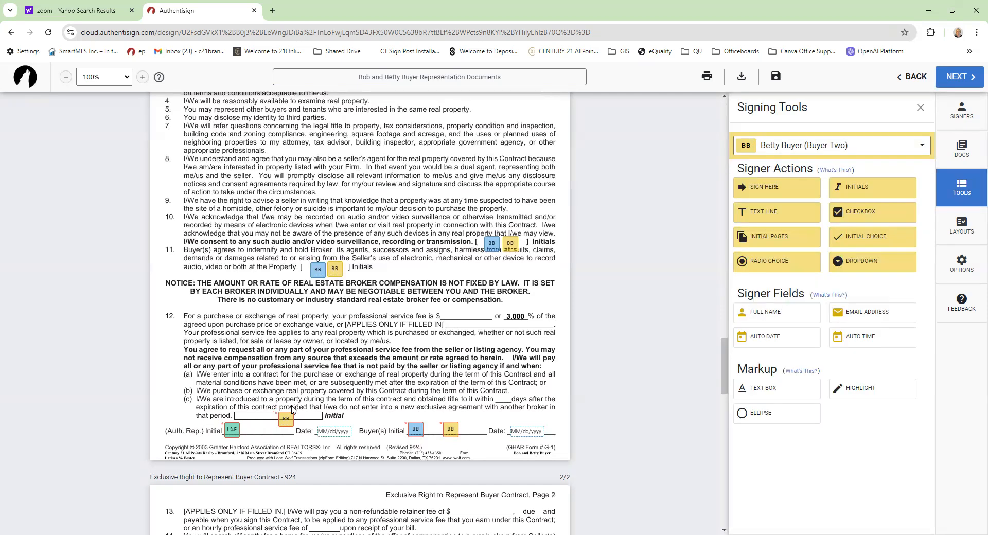
click(285, 416)
click(285, 438)
- Scroll down to the Affiliated Business Arrangement Disclosure page
scroll(358, 399, down, 3)
scroll(358, 399, down, 4)
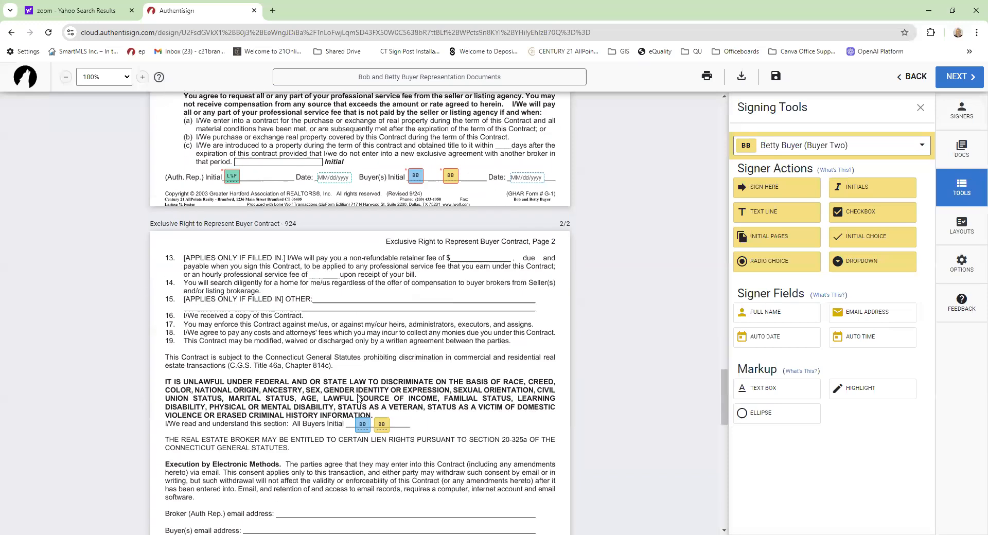
scroll(354, 398, down, 3)
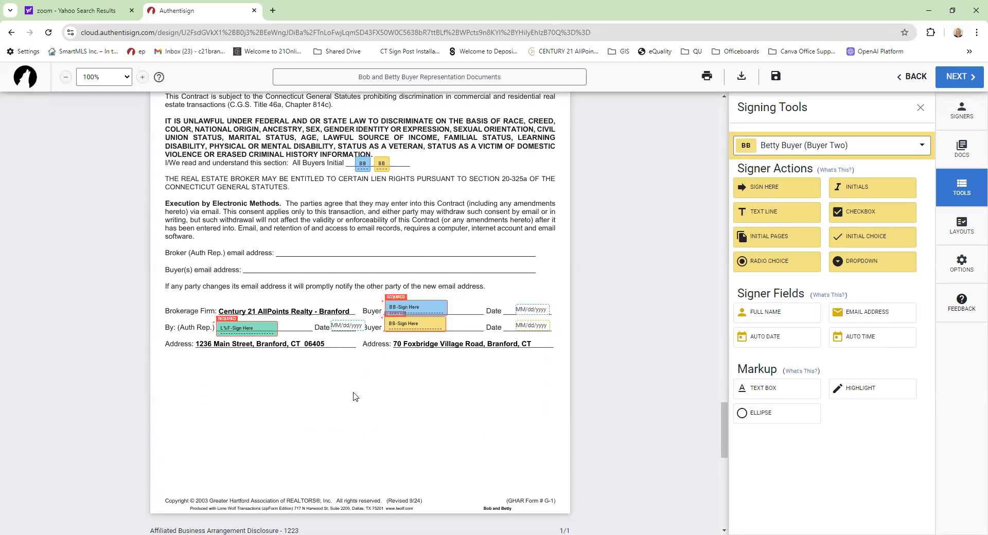
scroll(353, 396, up, 4)
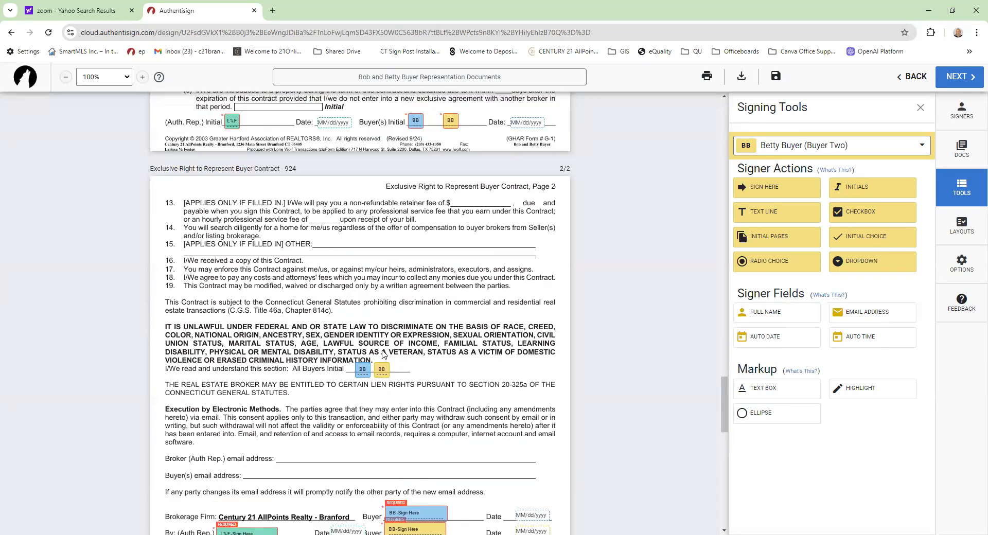
scroll(378, 384, up, 5)
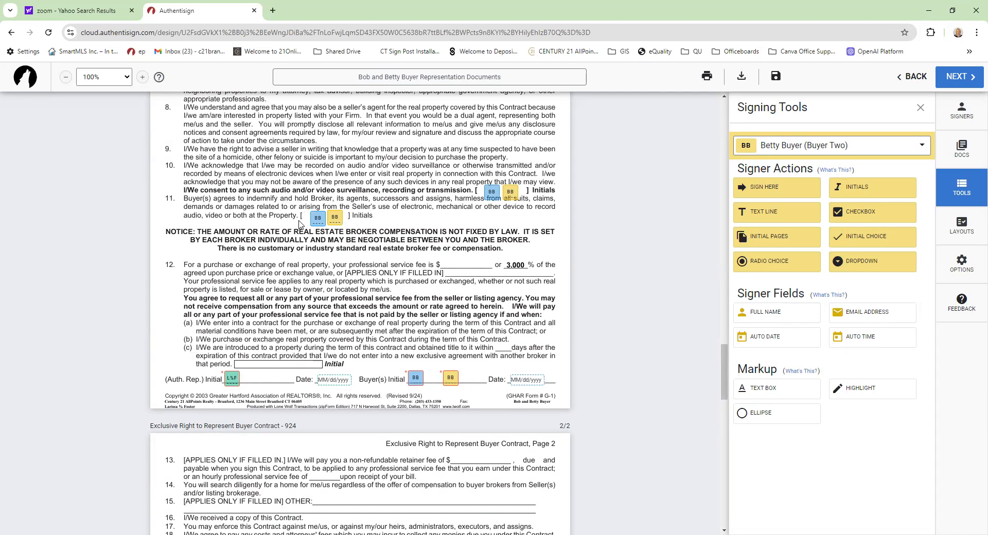
scroll(370, 319, down, 3)
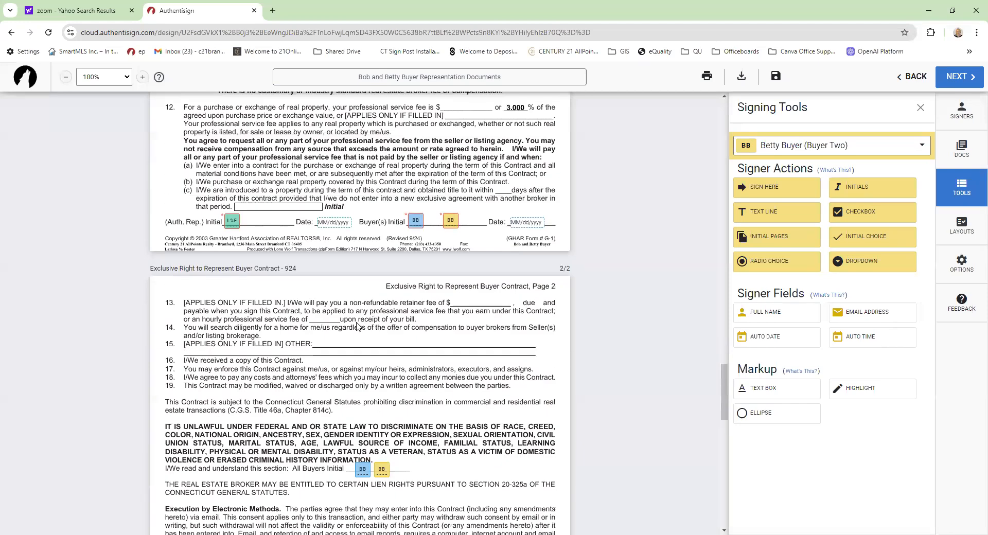
scroll(357, 326, down, 2)
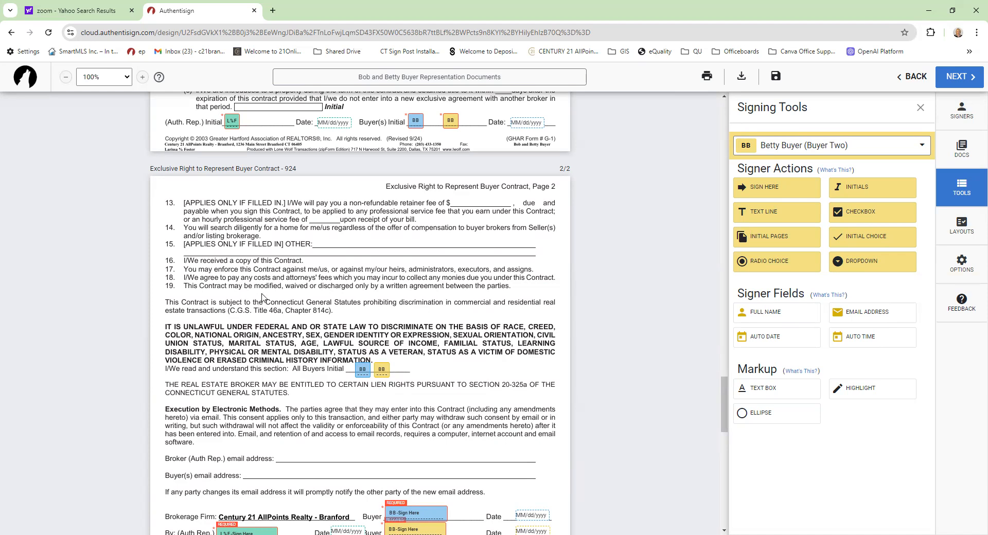
scroll(262, 297, down, 1)
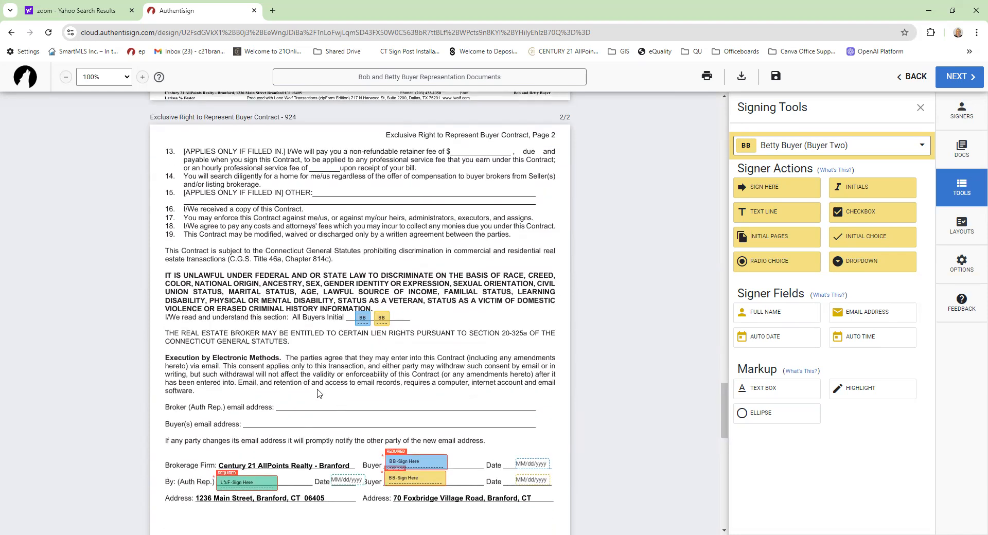
scroll(318, 392, down, 2)
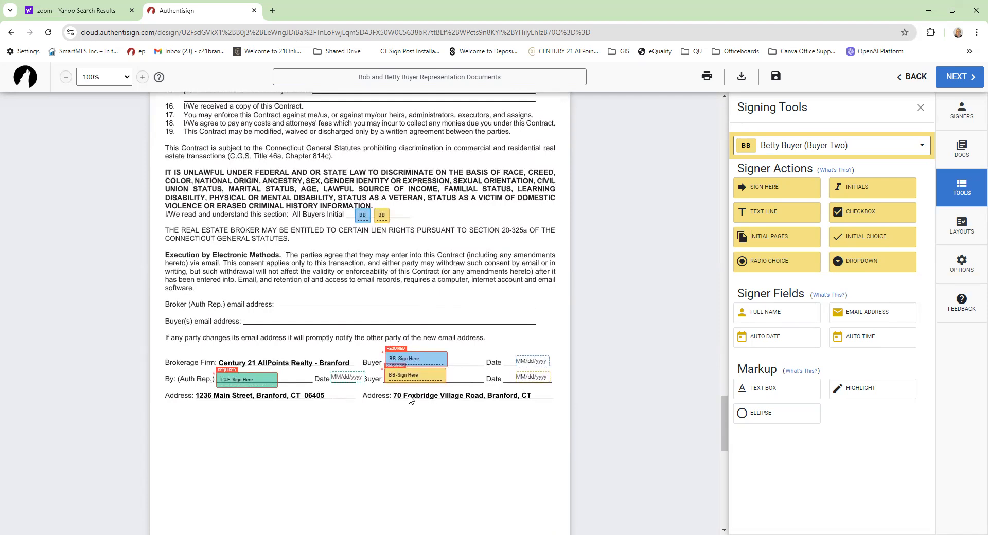
scroll(410, 400, down, 9)
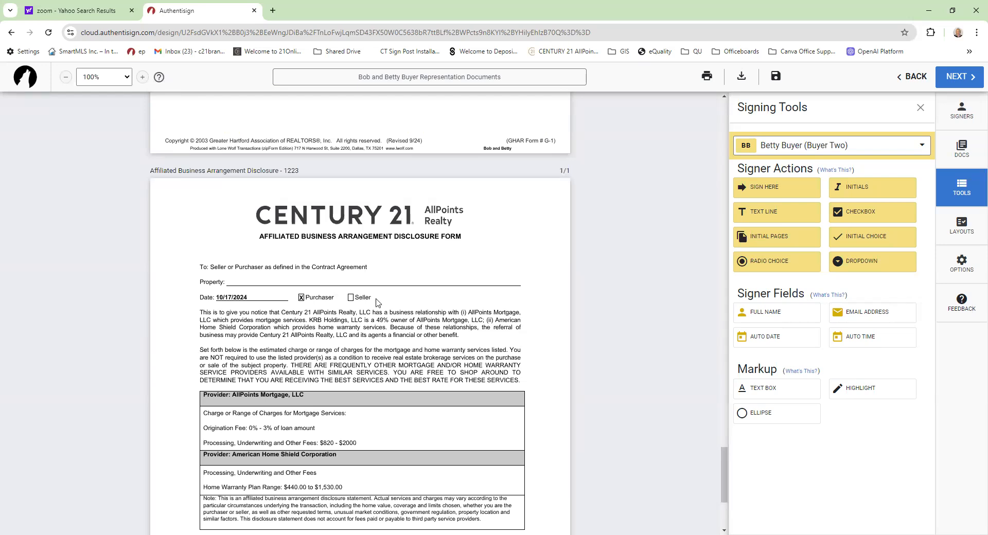
scroll(378, 302, down, 4)
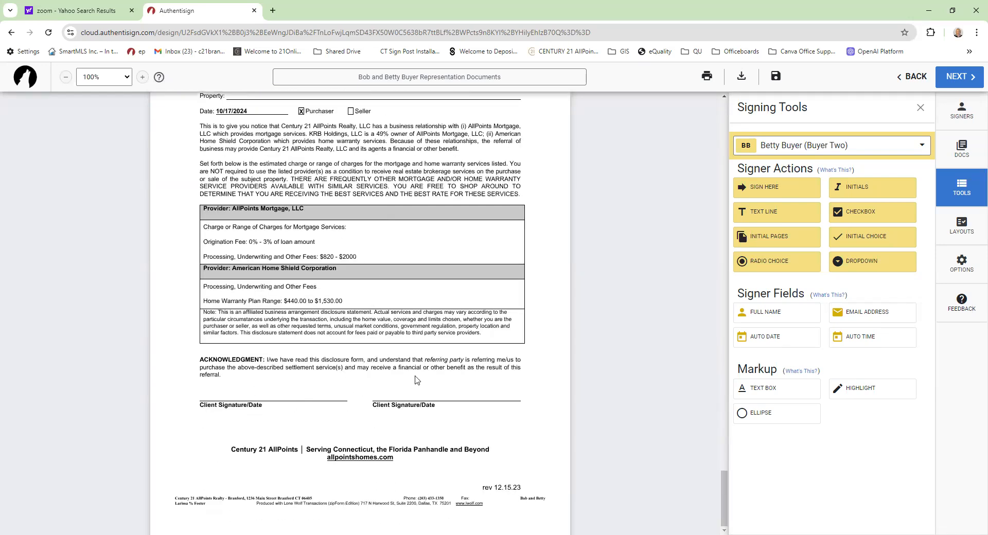
- Place a Sign Here field for each buyer on the disclosure, switching the signer between them
click(768, 187)
click(226, 391)
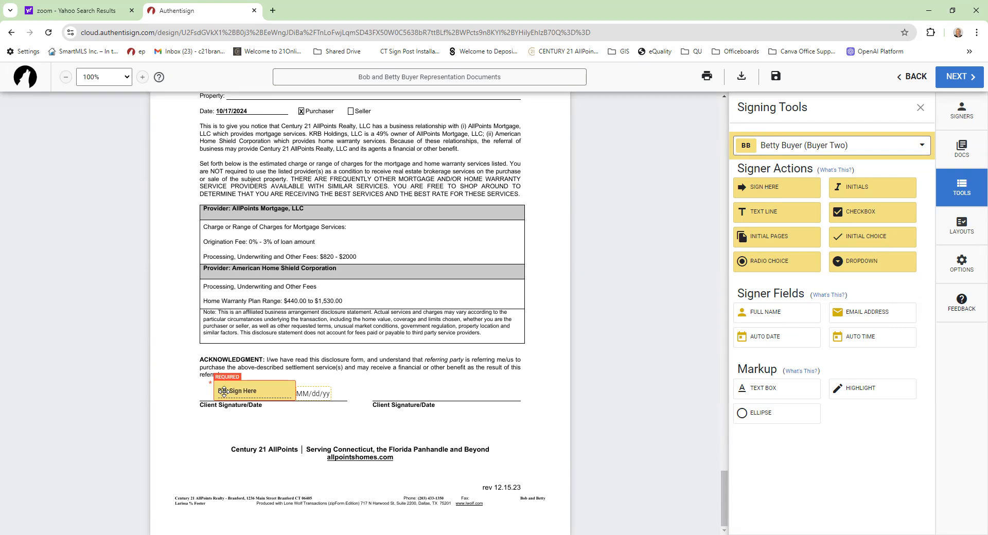
click(834, 150)
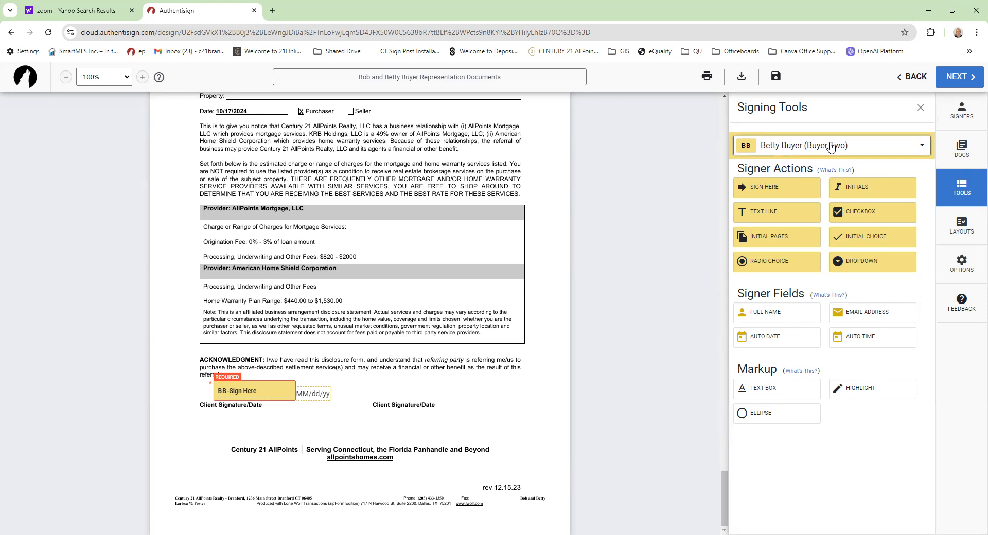
click(784, 240)
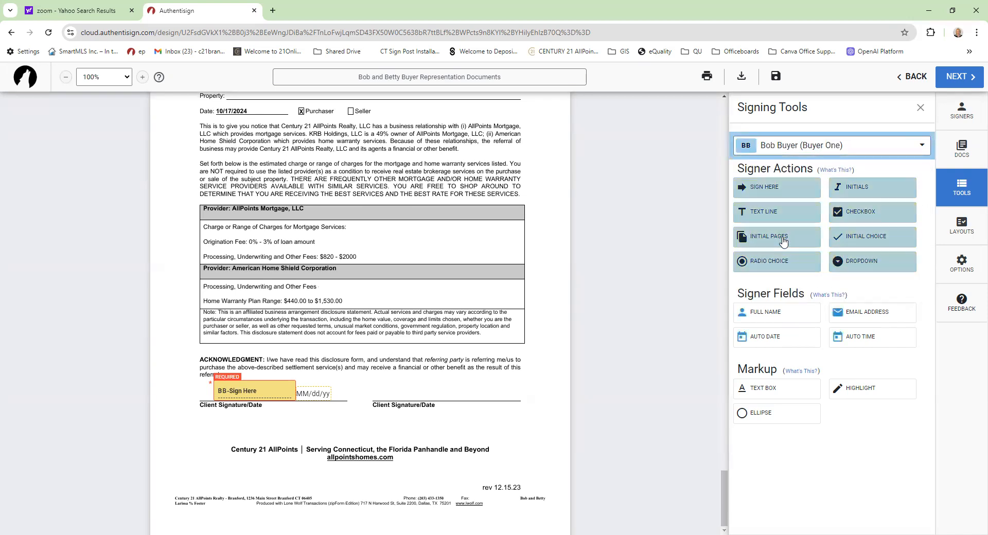
click(770, 189)
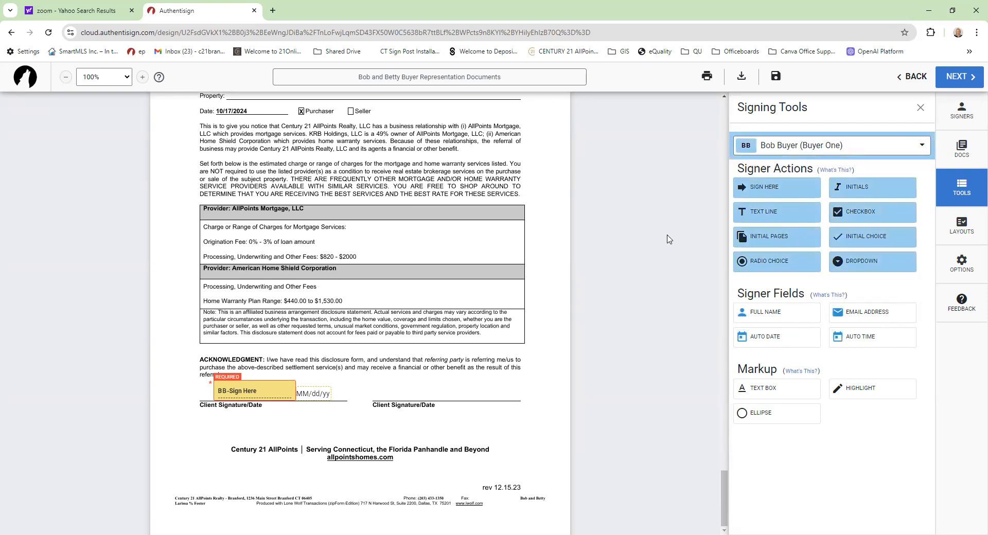
click(390, 389)
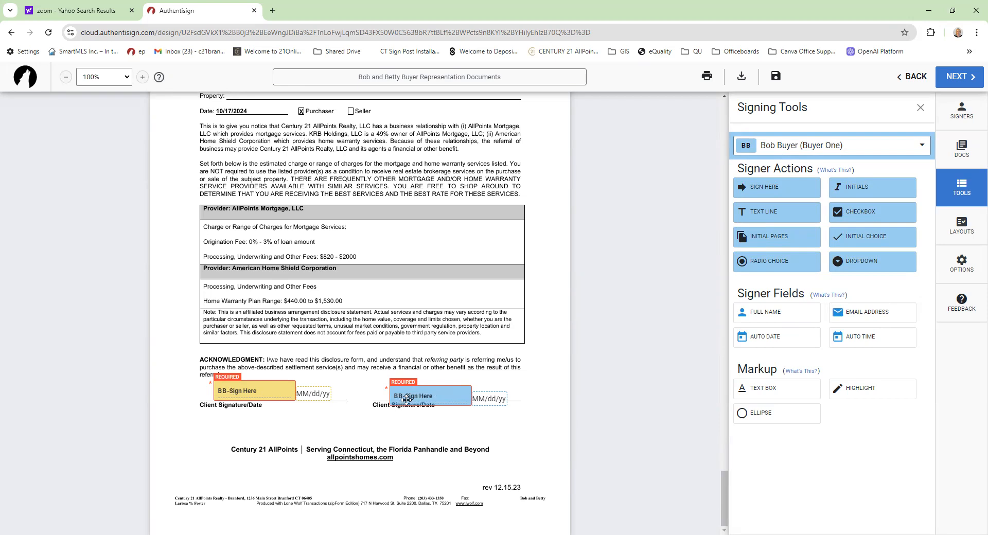
- Arrange the two signature fields onto the left and right Client Signature lines, one per buyer
mouse_move(406, 400)
mouse_down()
mouse_move(201, 433)
mouse_move(235, 429)
mouse_up()
drag(251, 394, 418, 395)
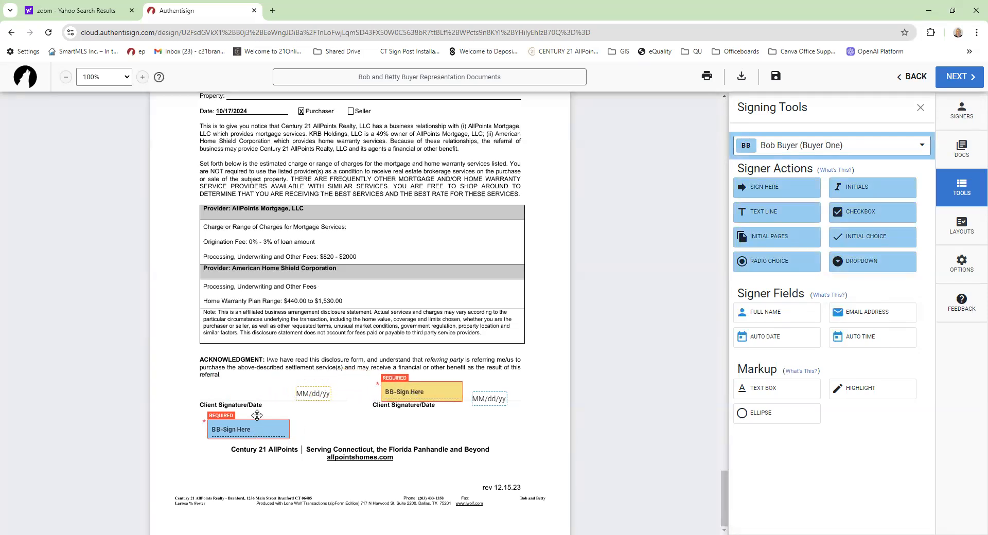
drag(257, 415, 257, 396)
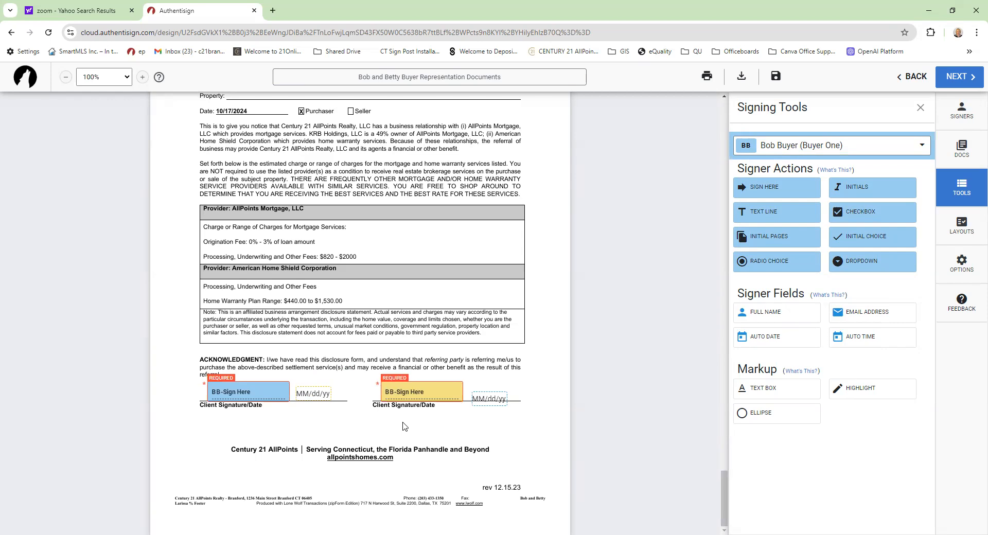
- Finish field placement and send the signing invitations to the buyers
click(949, 74)
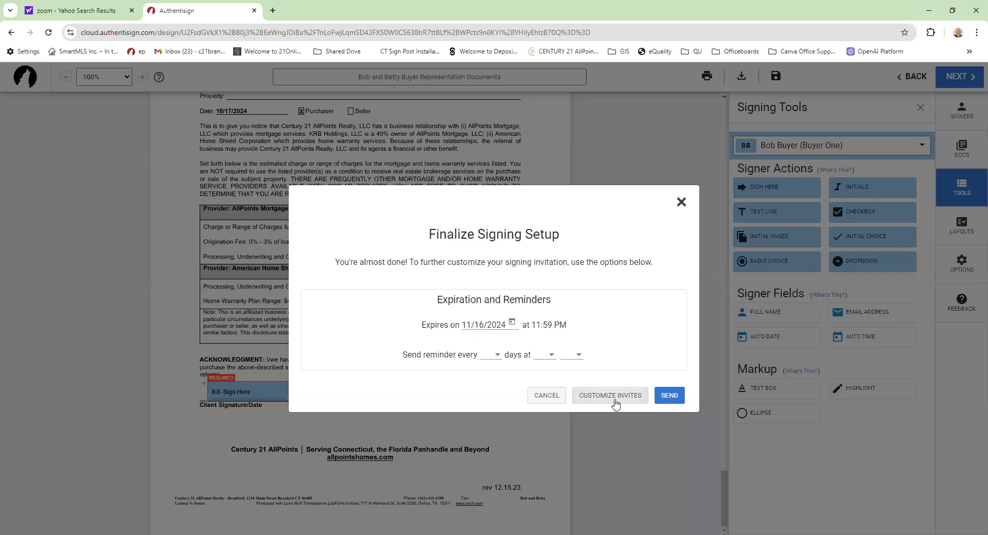
click(668, 403)
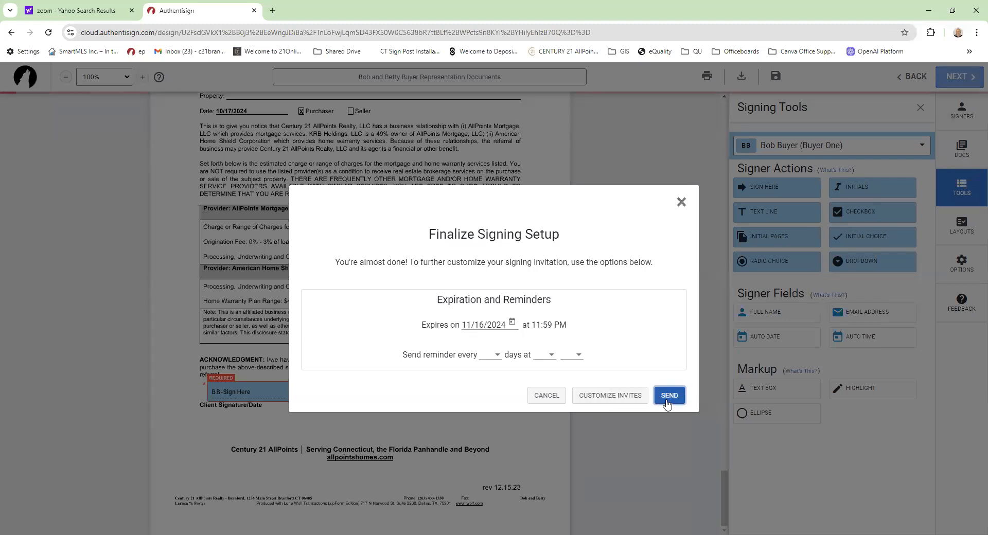